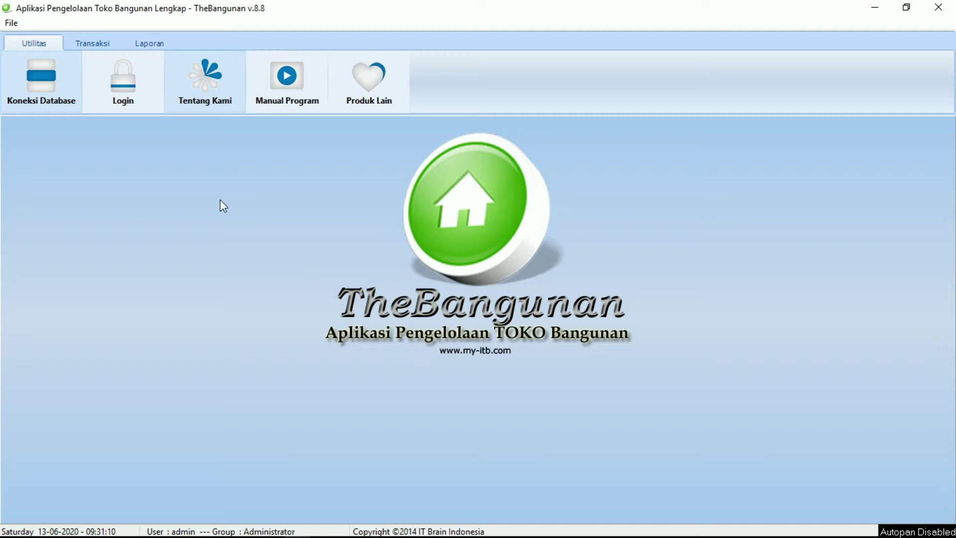
Log in with user name admin and the administrator password.
click(123, 85)
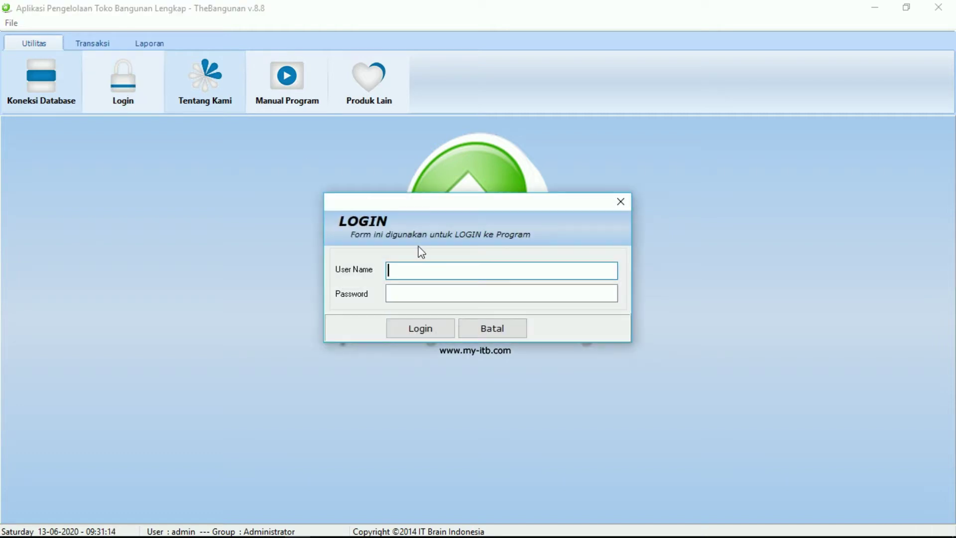
text(admin)
click(415, 294)
text(#####)
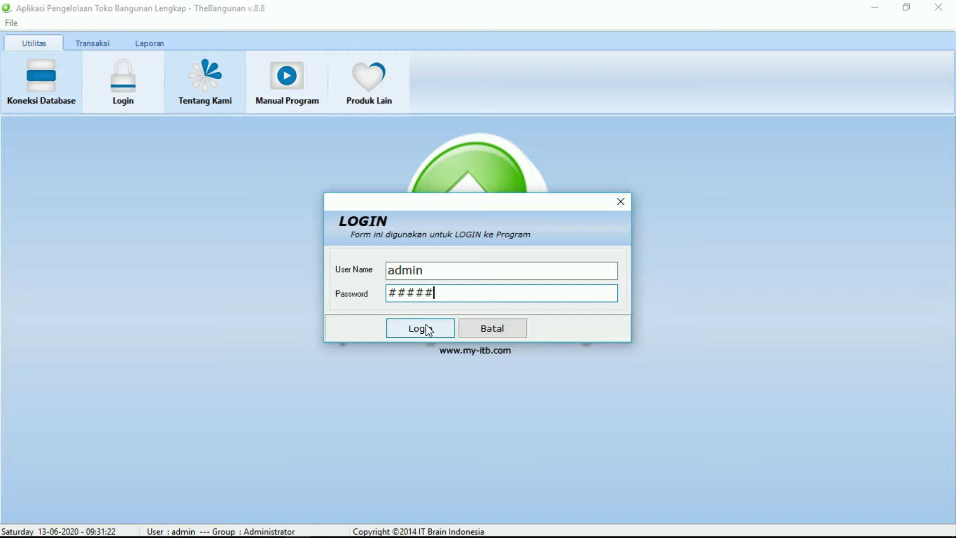
click(428, 329)
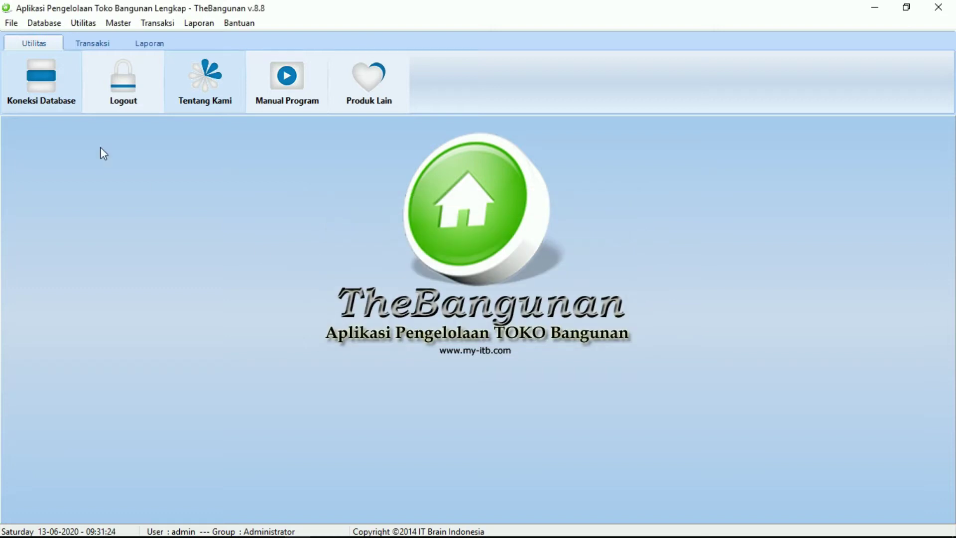
click(85, 25)
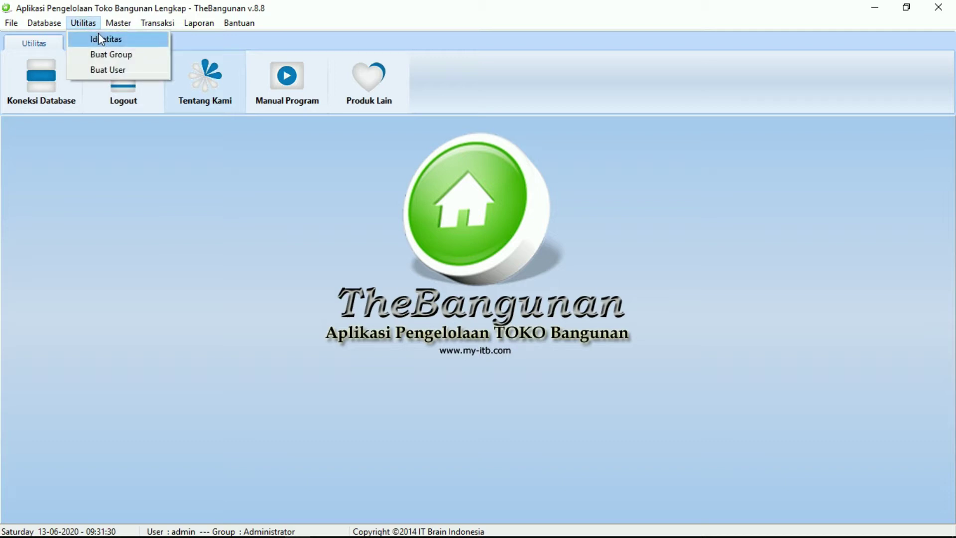
click(97, 39)
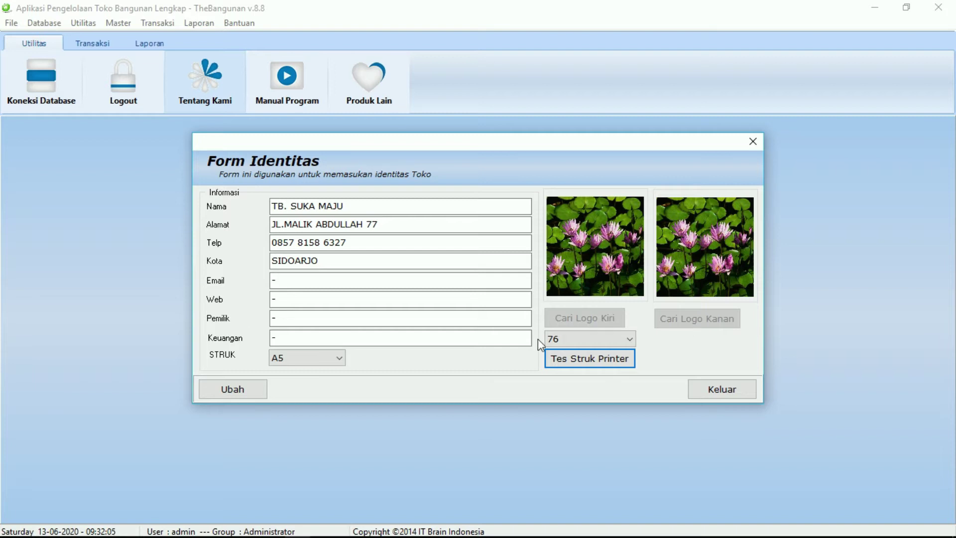
click(702, 388)
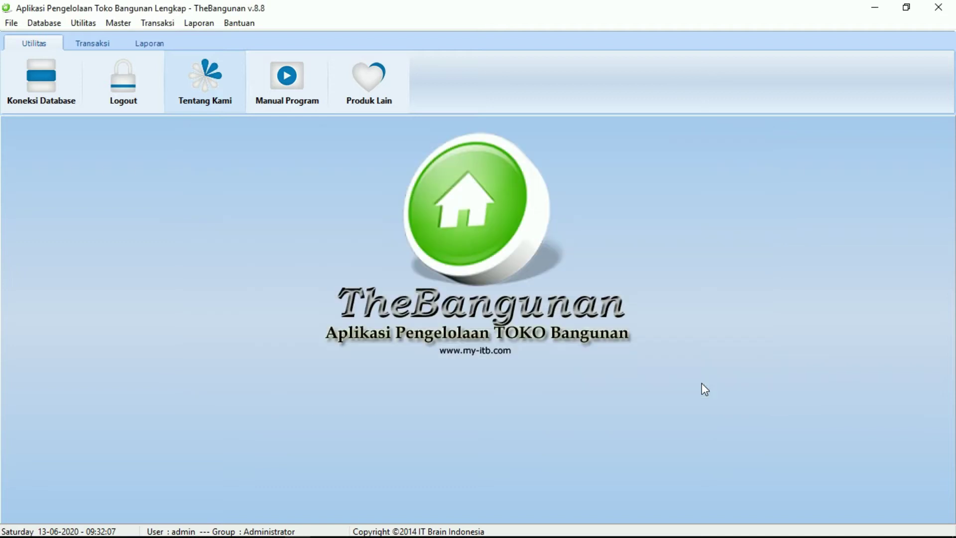
Create a new user group Kasir with description Kasir and save it.
click(82, 27)
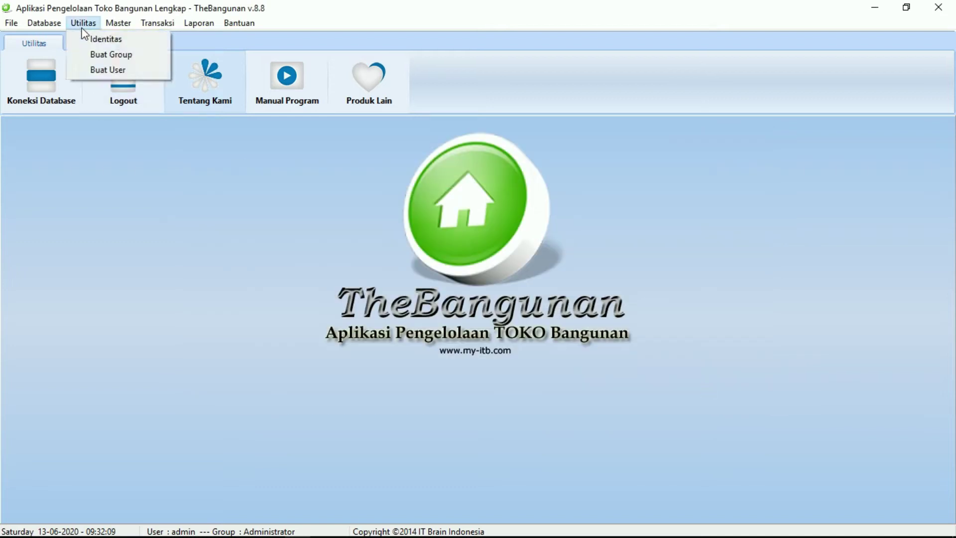
click(90, 56)
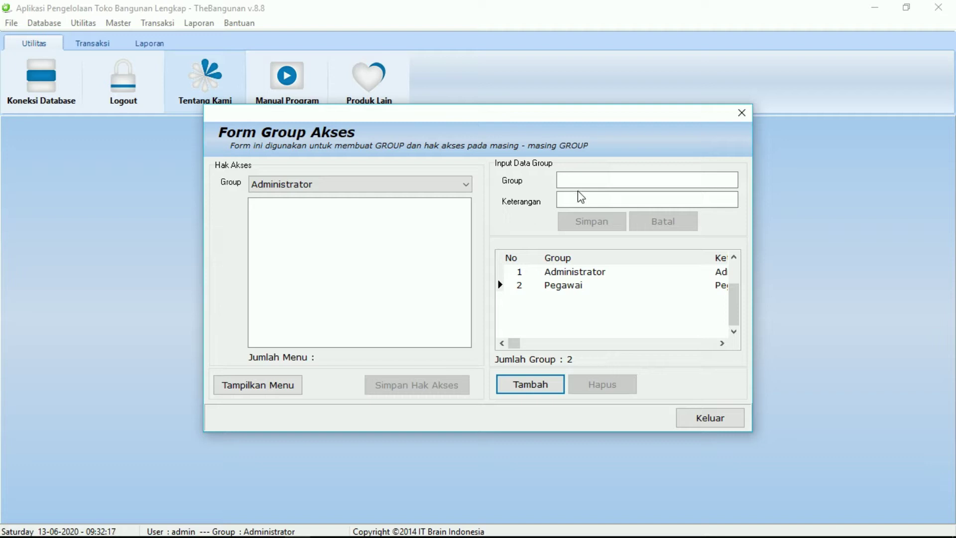
click(521, 392)
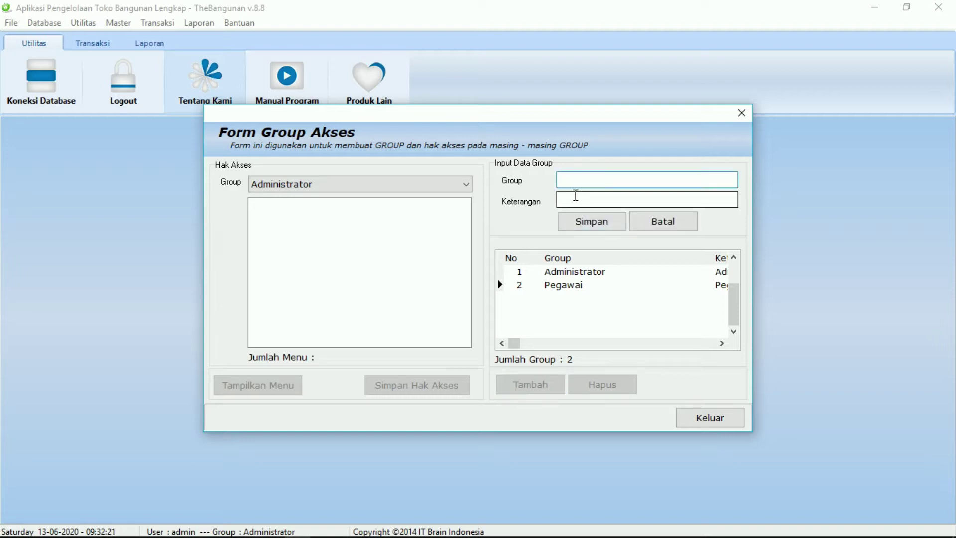
text(Kasir)
click(576, 196)
text(Kasi)
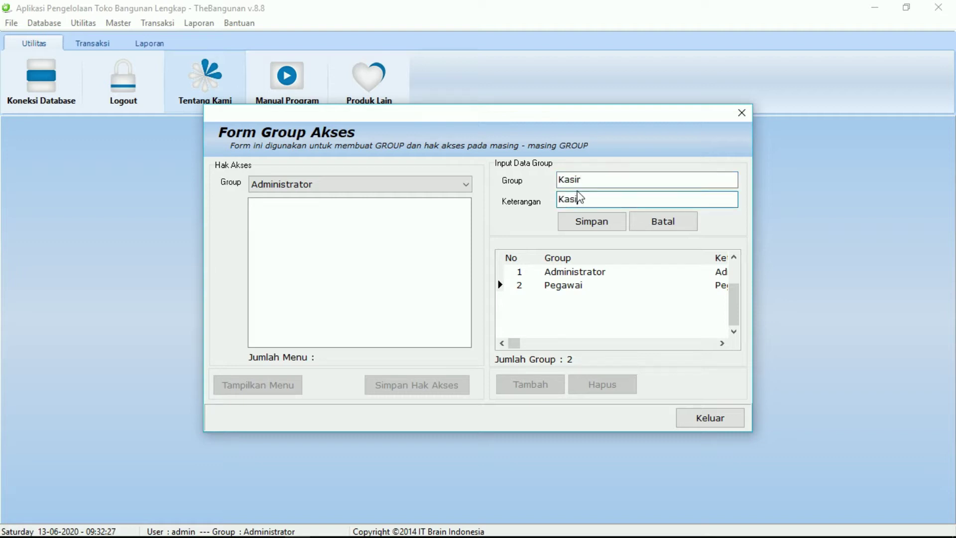
text(r)
click(589, 216)
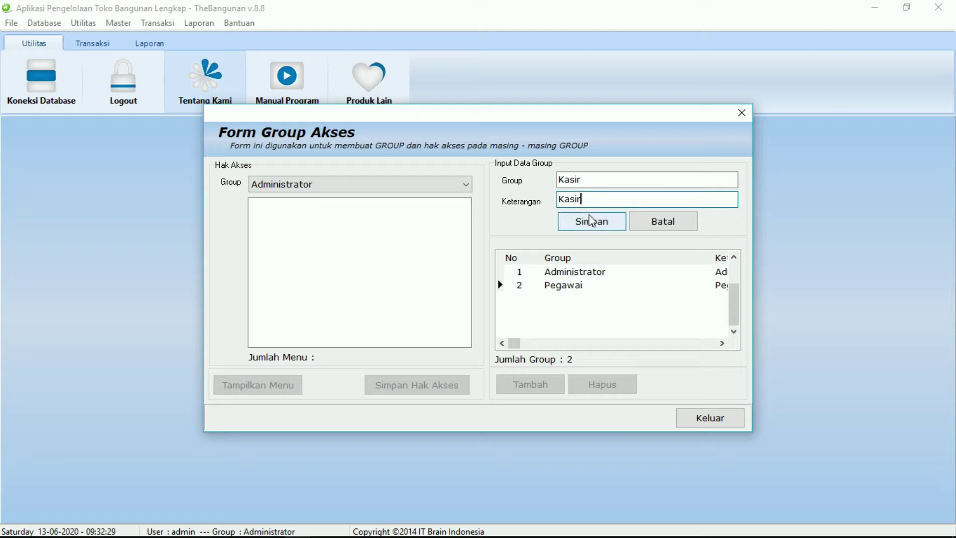
click(590, 219)
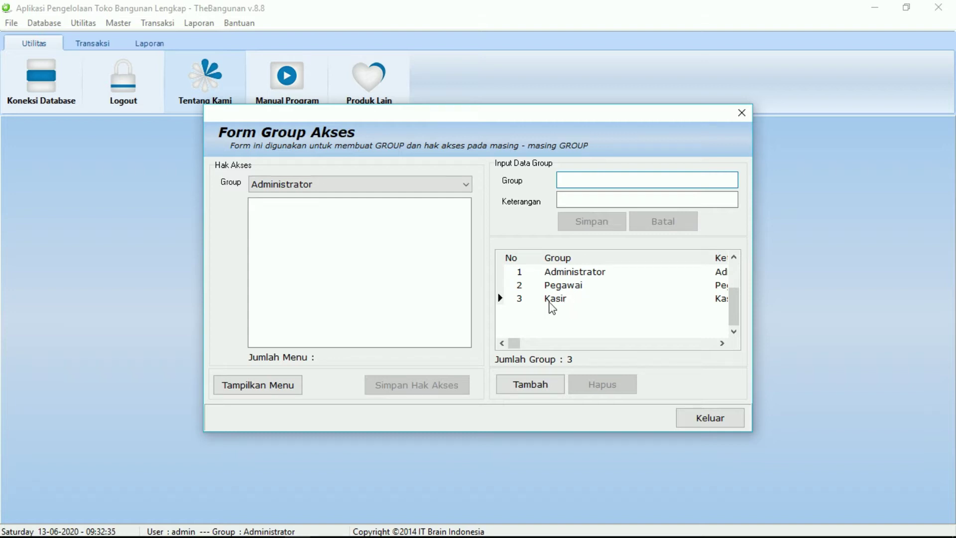
Load Kasir's menu access list, toggle its Database menu access, and close the form.
click(277, 187)
click(277, 221)
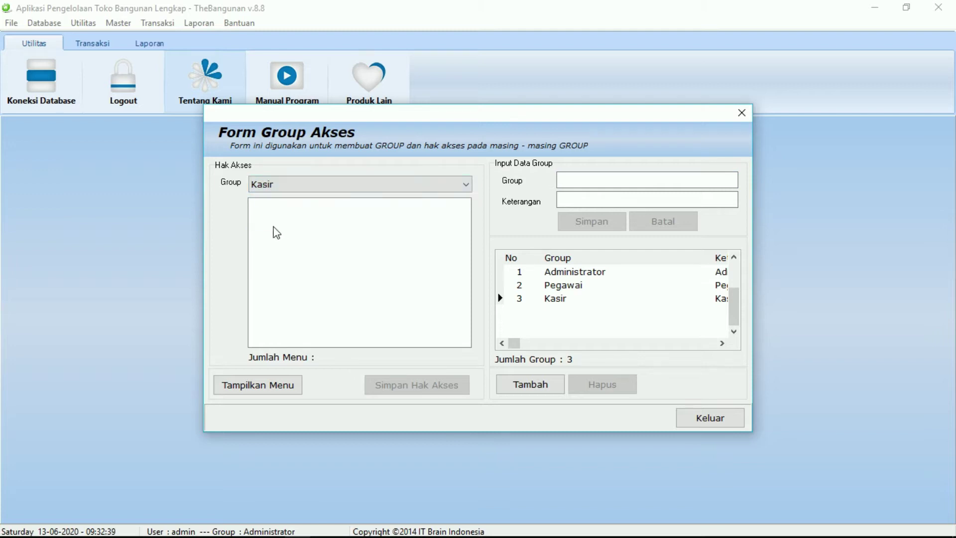
click(253, 391)
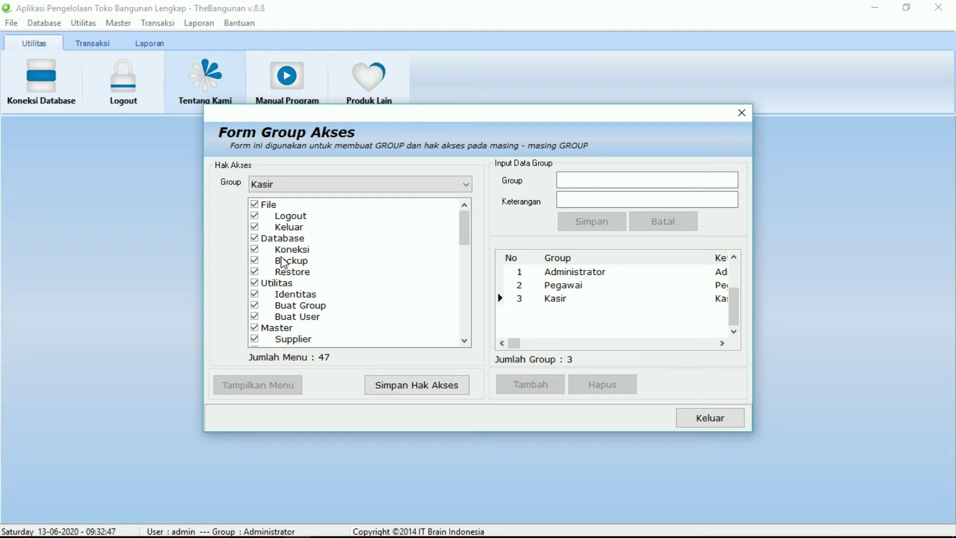
click(264, 240)
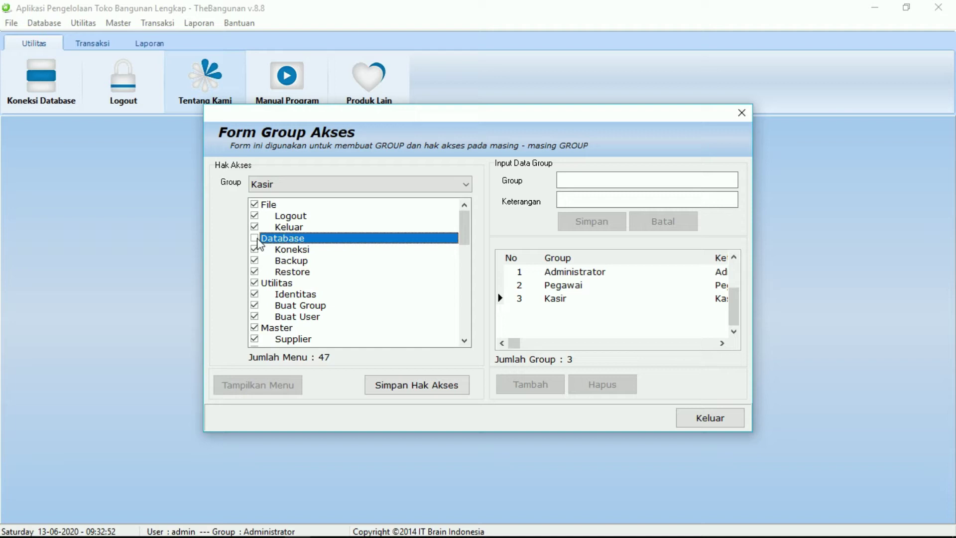
click(257, 239)
click(687, 415)
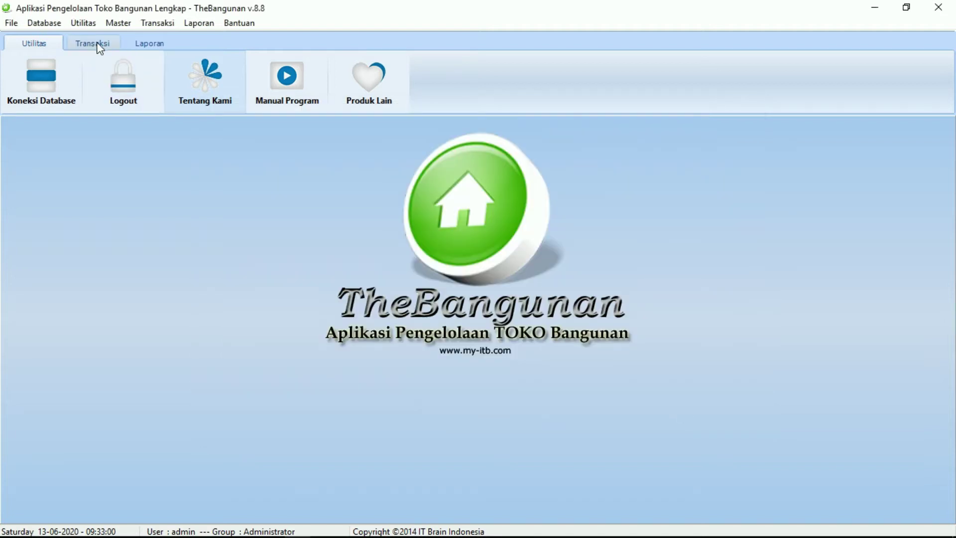
Start a new user in the Kasir group with the cashier's full name and user name.
click(84, 24)
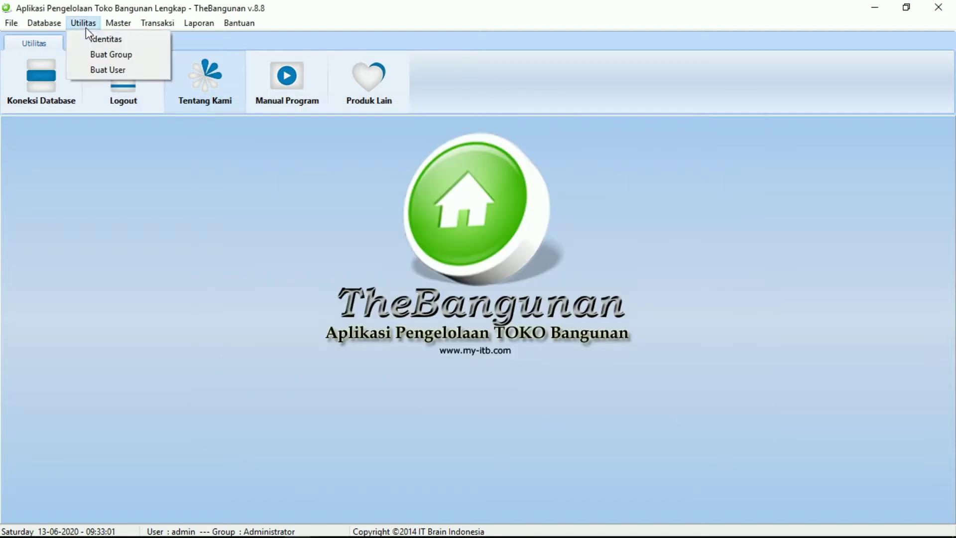
click(91, 71)
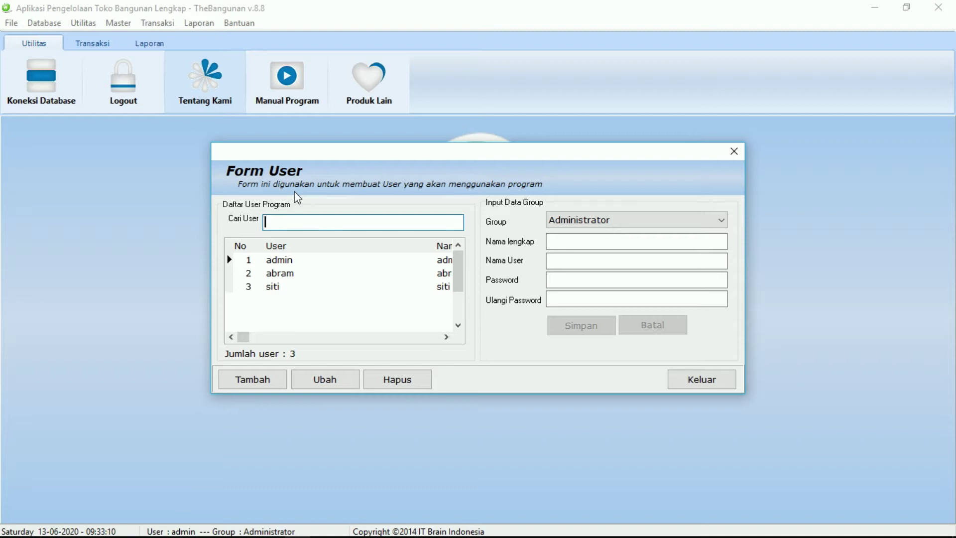
click(252, 380)
click(629, 223)
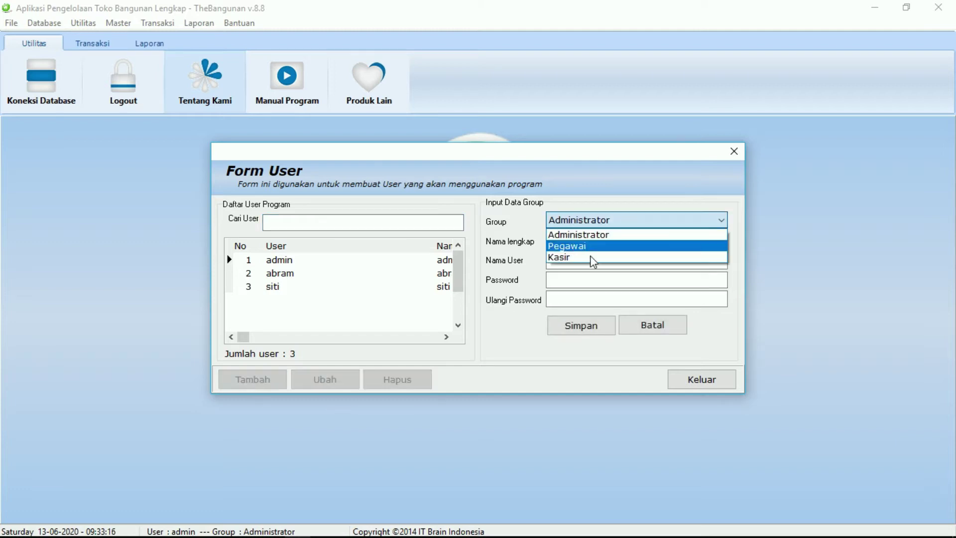
click(567, 259)
click(582, 242)
text(joko)
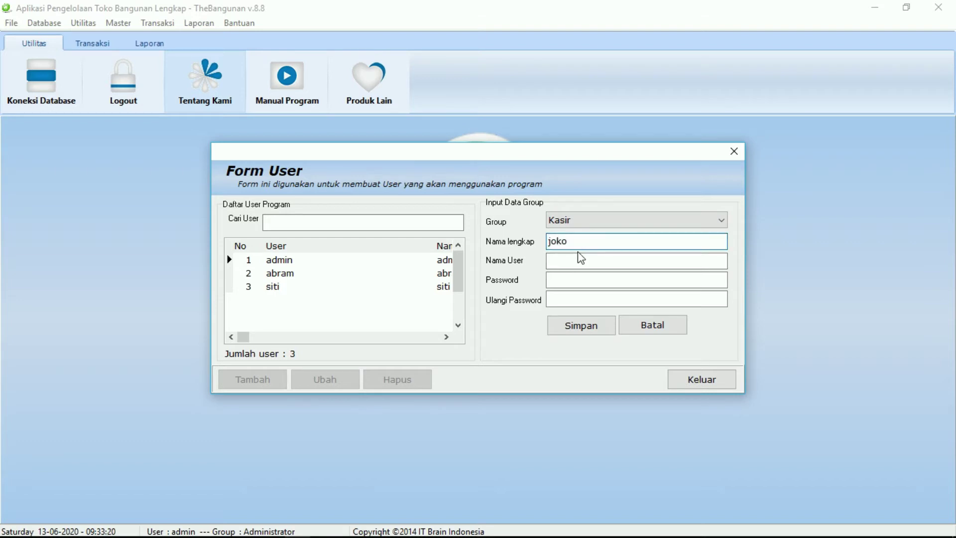
click(564, 264)
text(joko)
Enter and confirm the cashier's password, save the account, and close the user form.
click(562, 280)
click(561, 298)
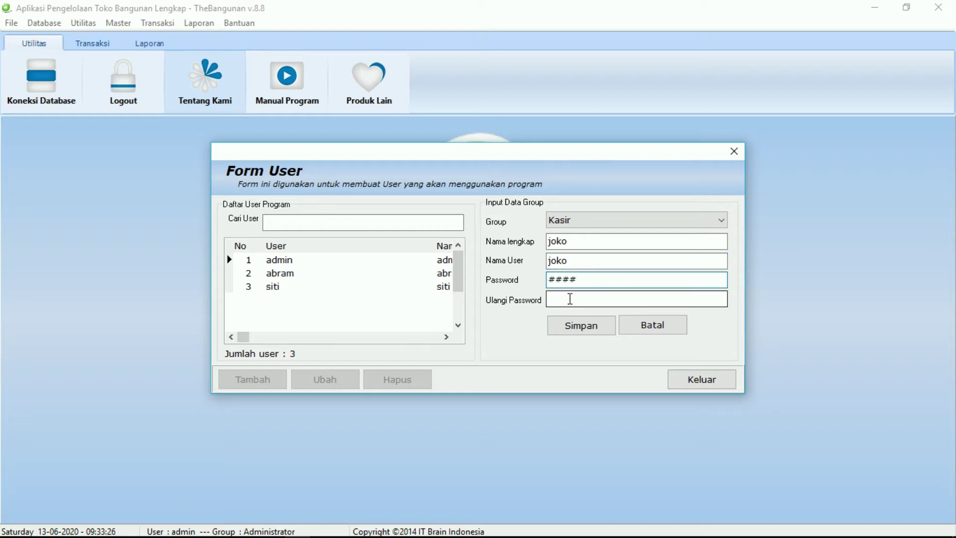
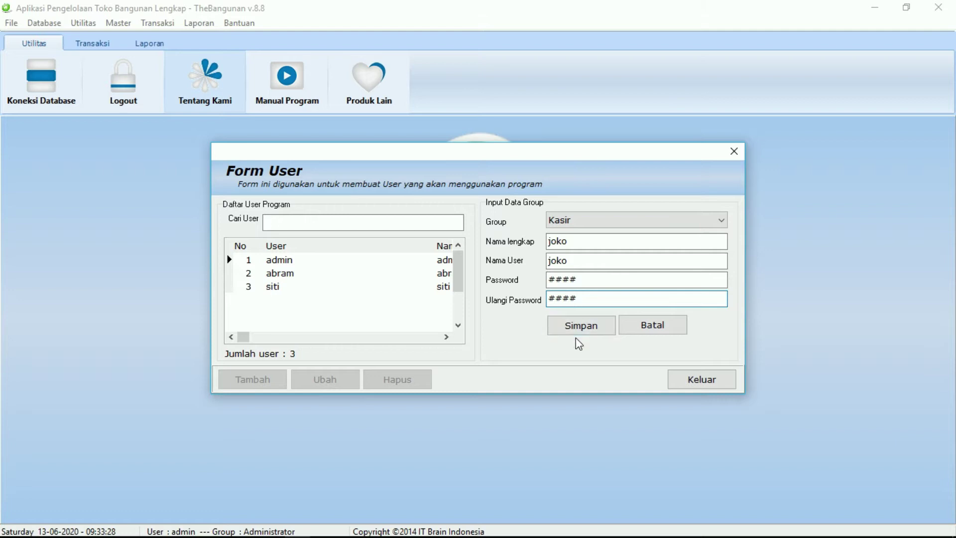
click(577, 329)
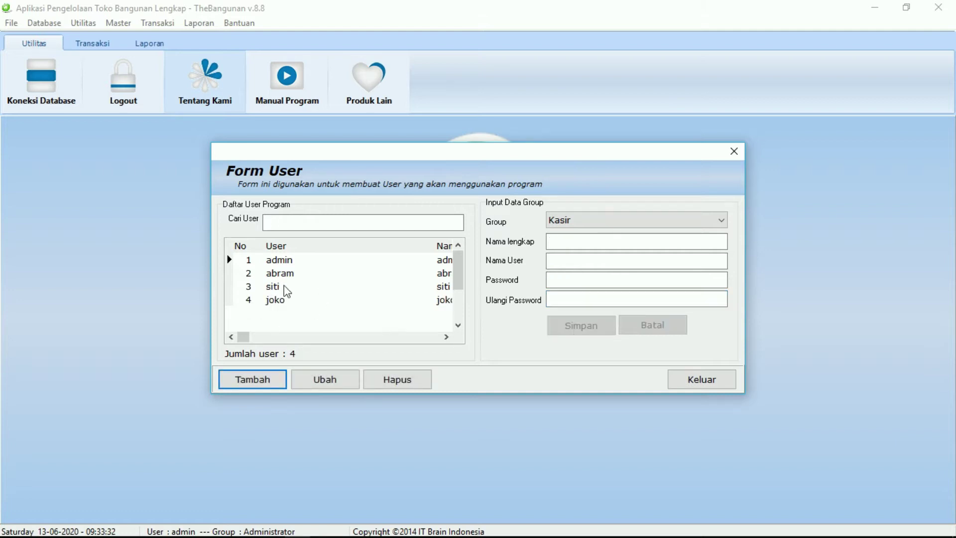
click(446, 337)
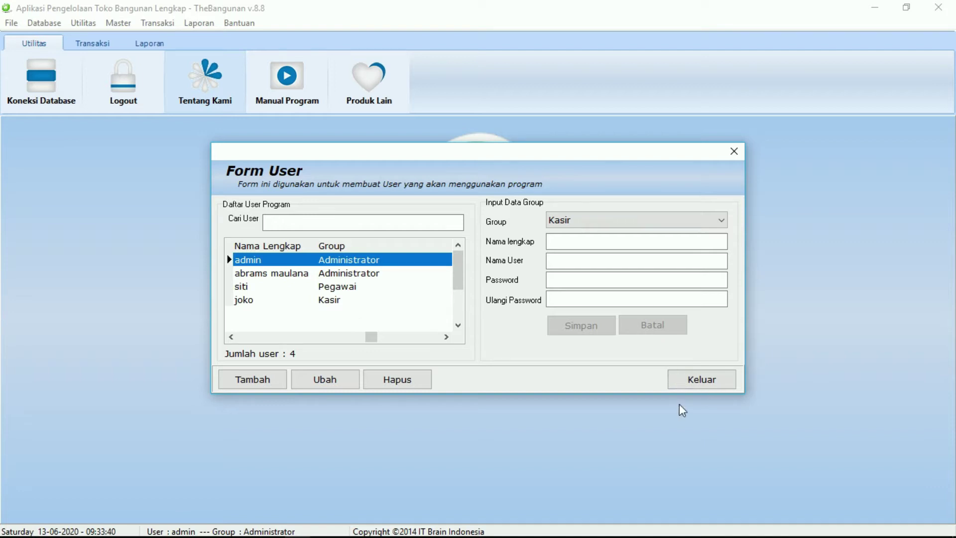
click(683, 388)
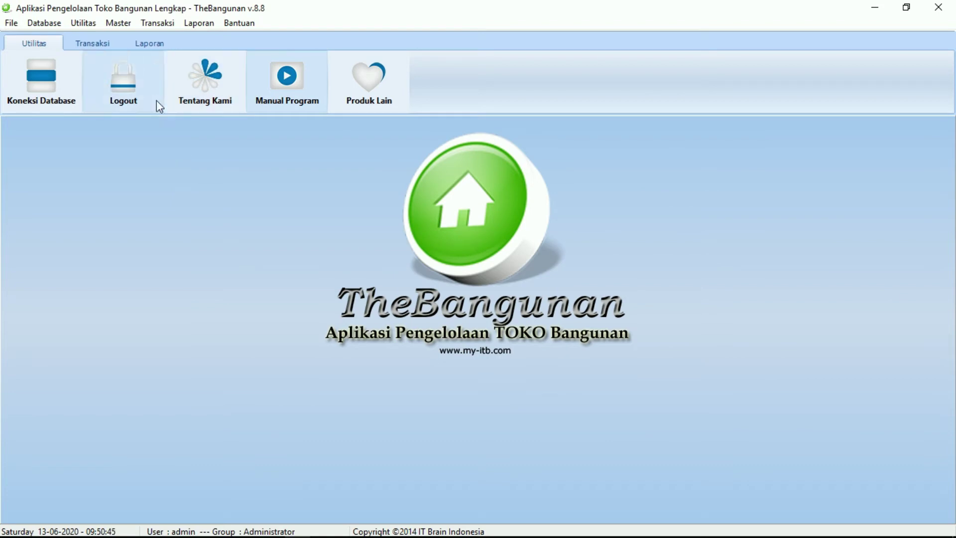
Open the supplier records, review the three listed suppliers, and close the window.
click(119, 25)
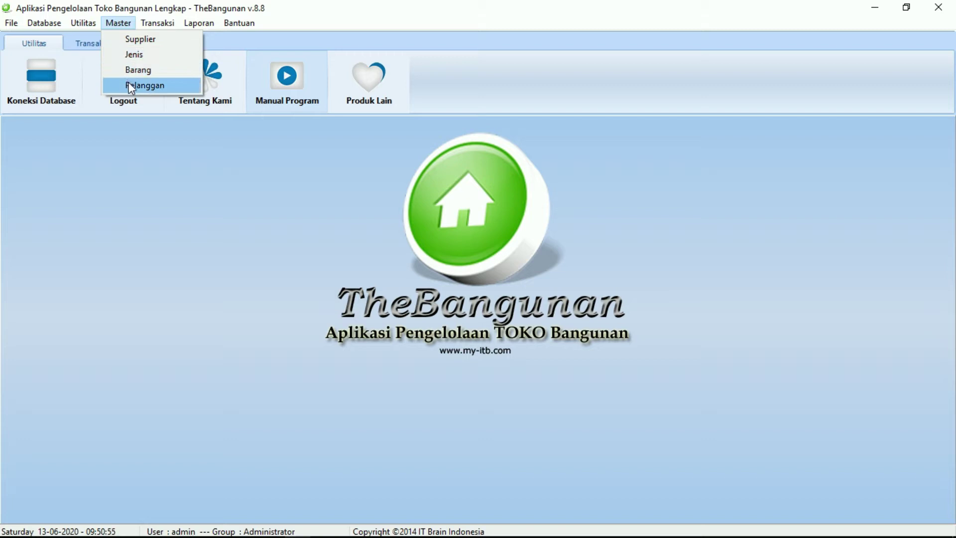
click(131, 43)
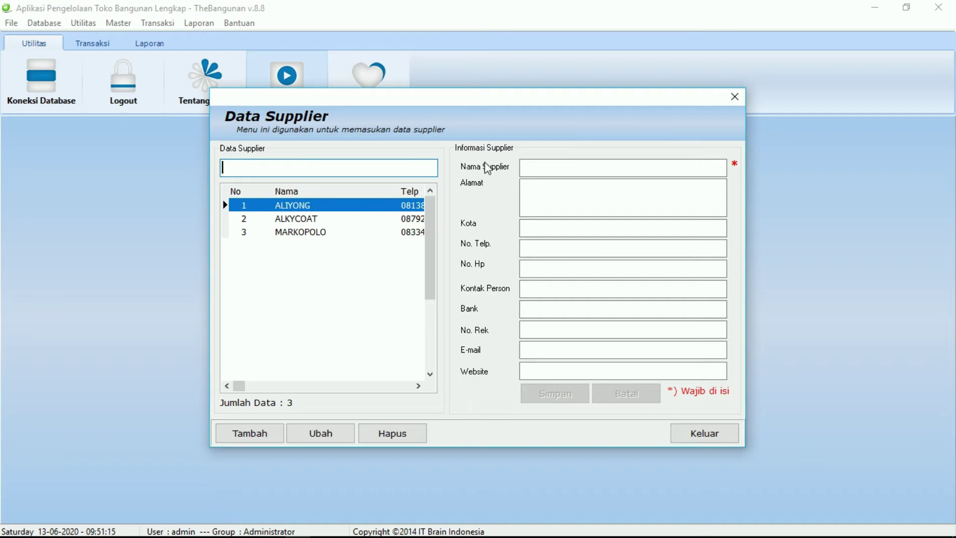
click(711, 433)
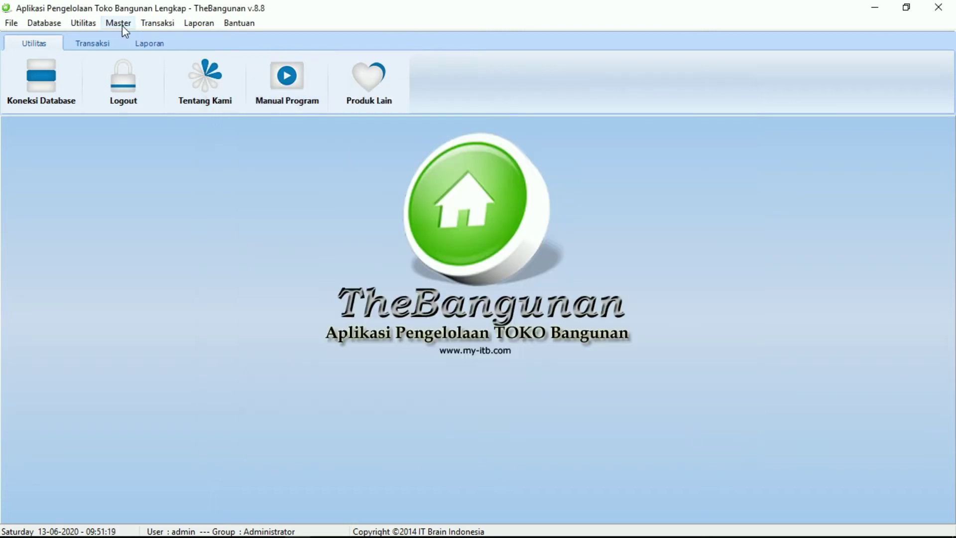
click(118, 23)
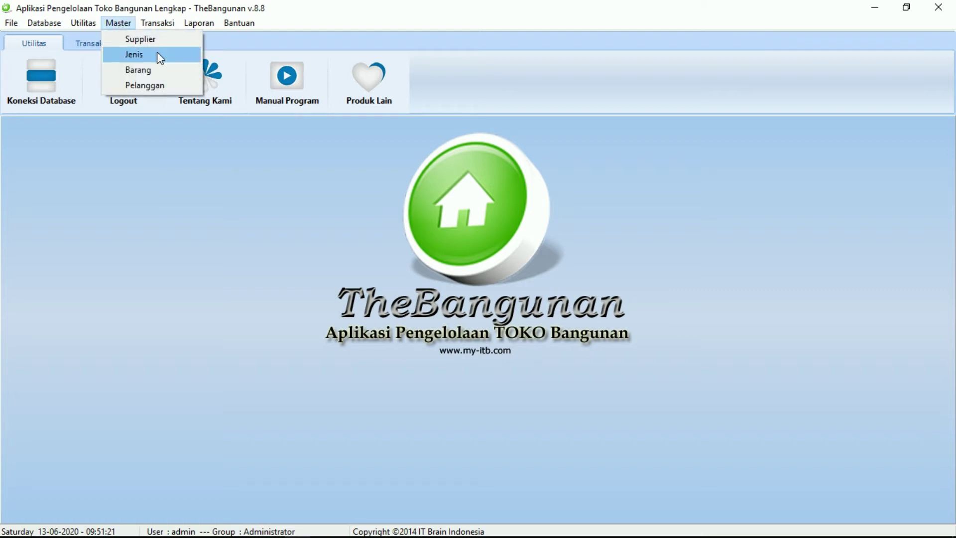
click(157, 55)
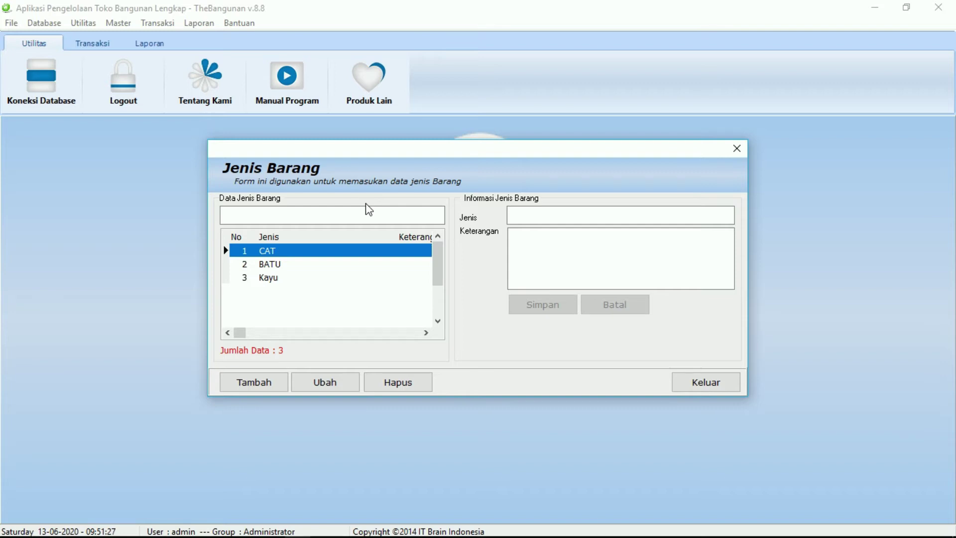
click(354, 278)
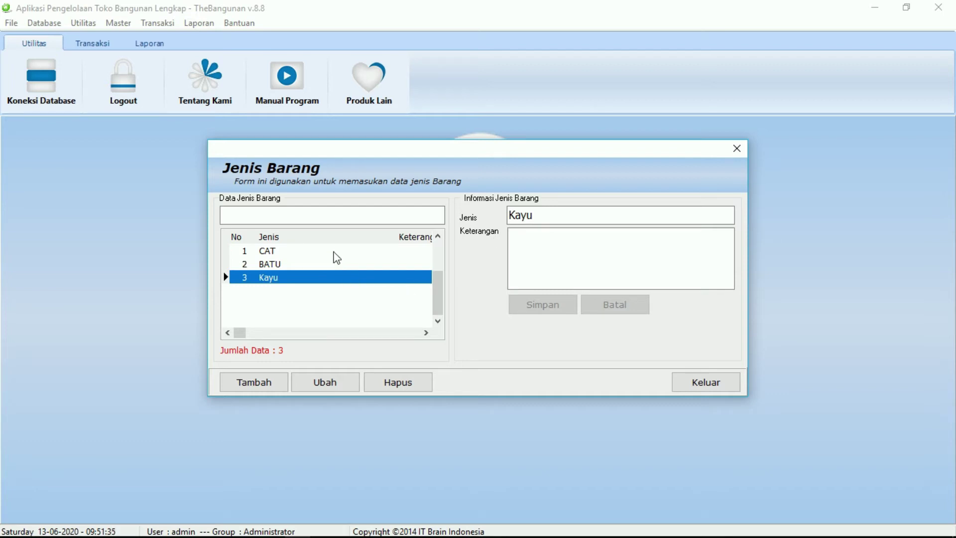
click(688, 382)
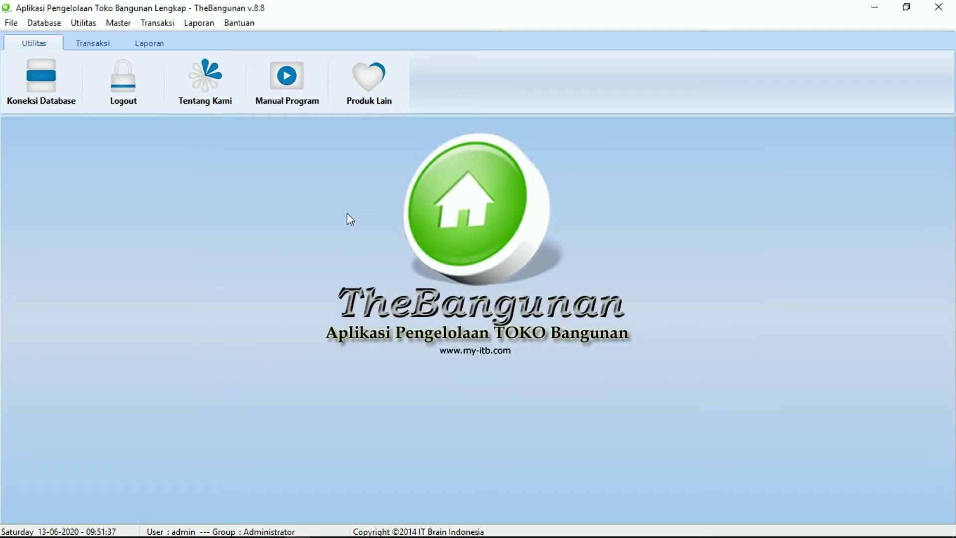
click(120, 23)
click(167, 72)
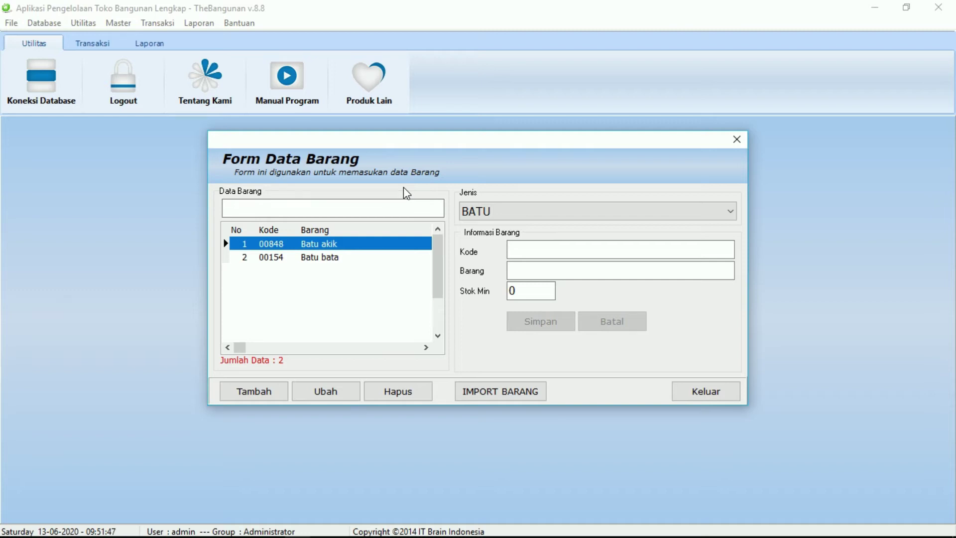
click(481, 213)
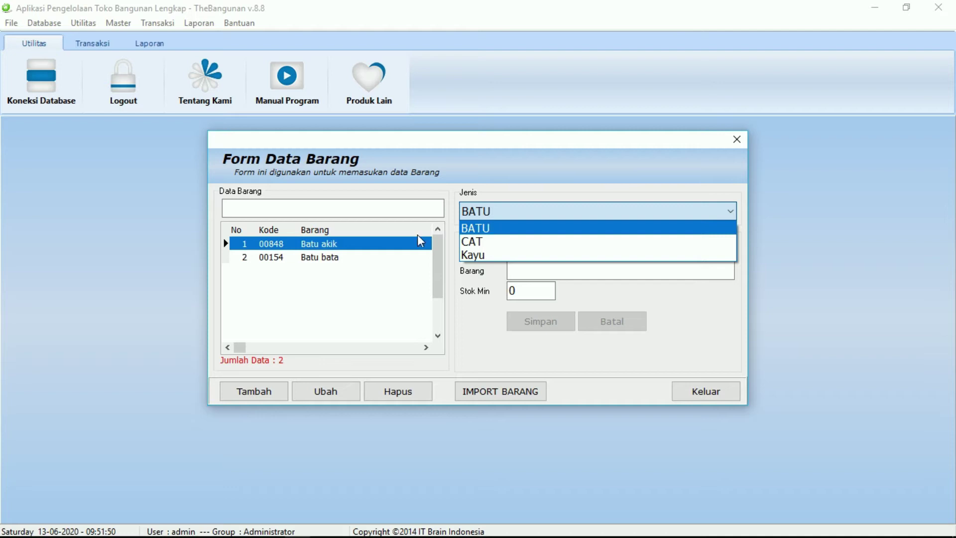
click(331, 245)
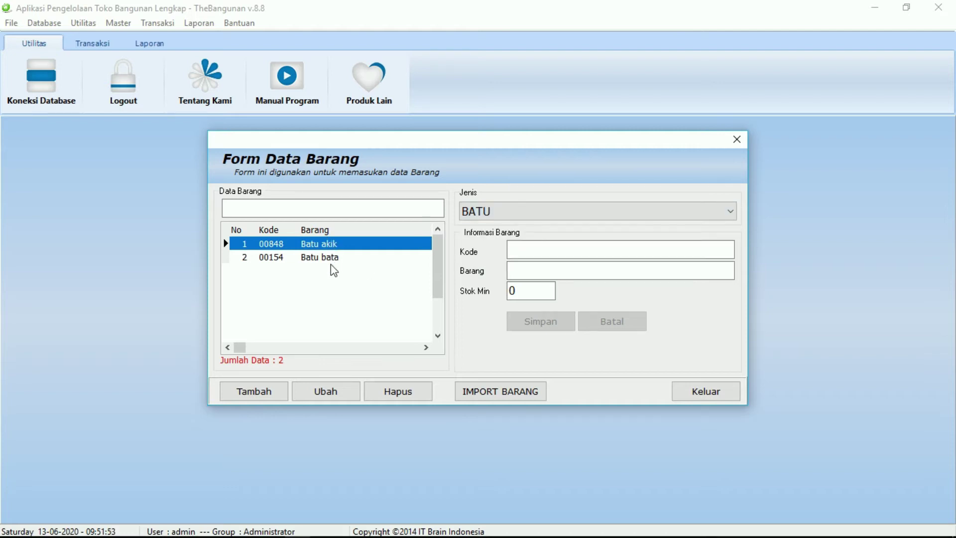
click(498, 213)
click(478, 258)
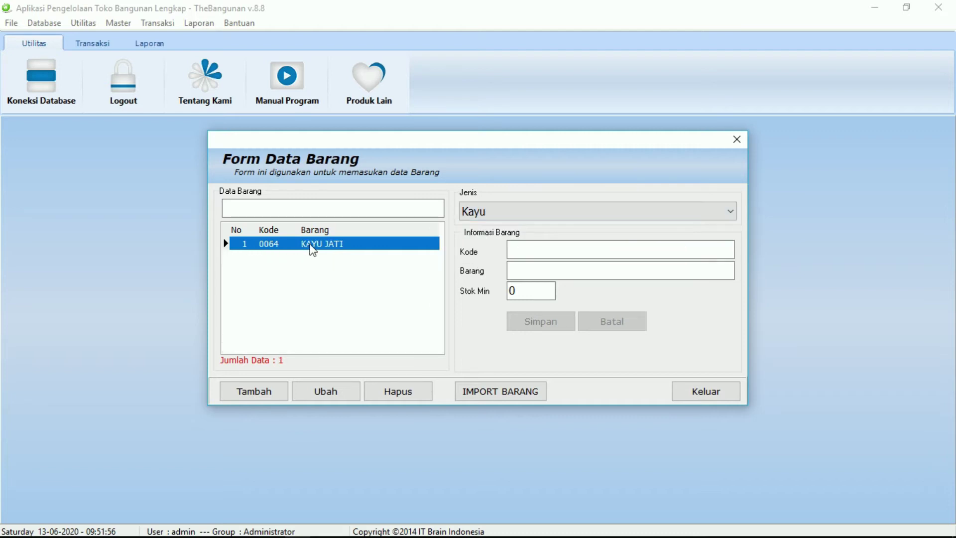
click(728, 392)
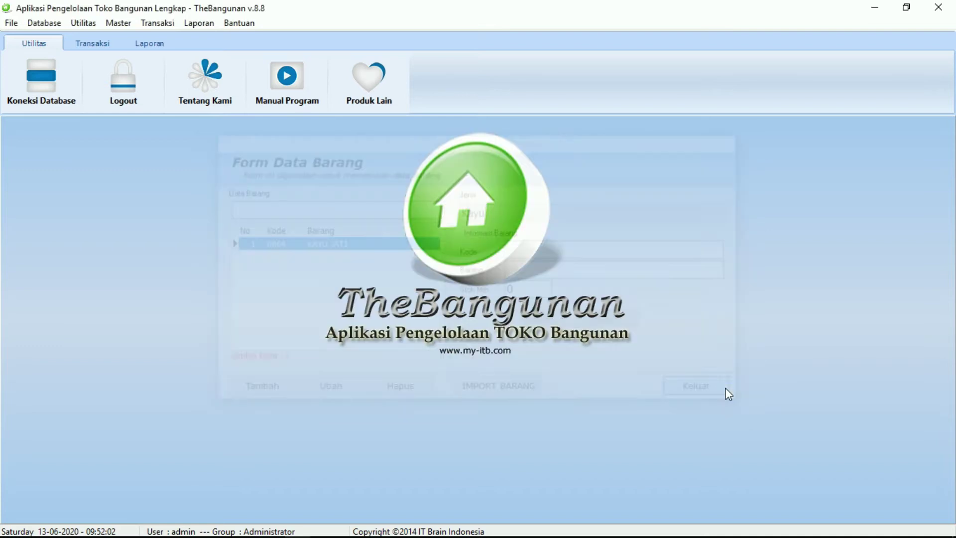
click(118, 23)
mouse_move(157, 23)
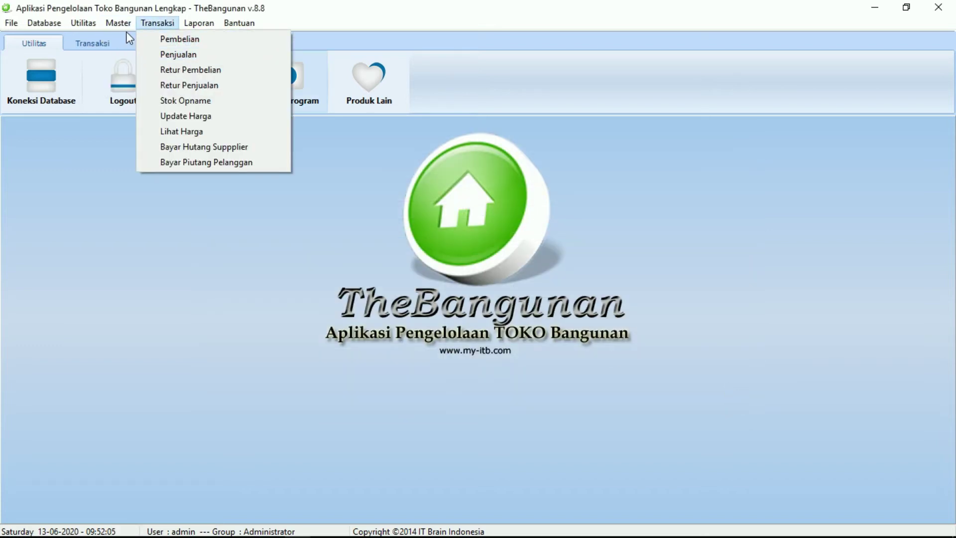
mouse_move(119, 22)
click(131, 83)
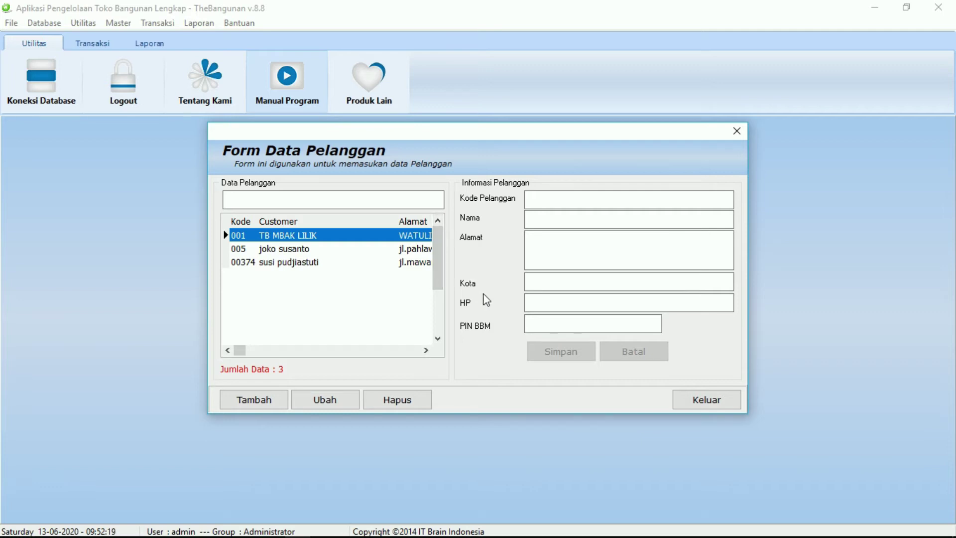
click(674, 400)
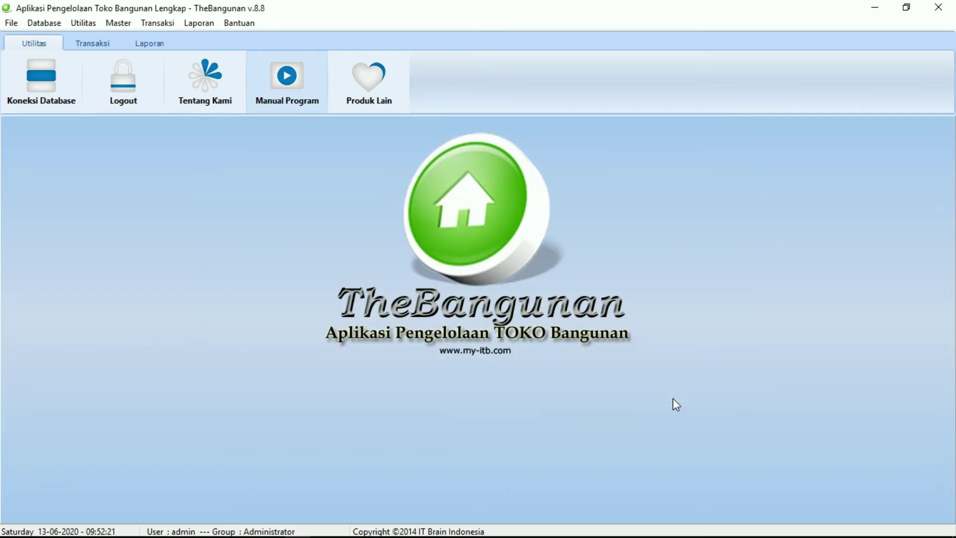
Start a new goods purchase from supplier ALKYCOAT and choose the purchased item.
click(148, 25)
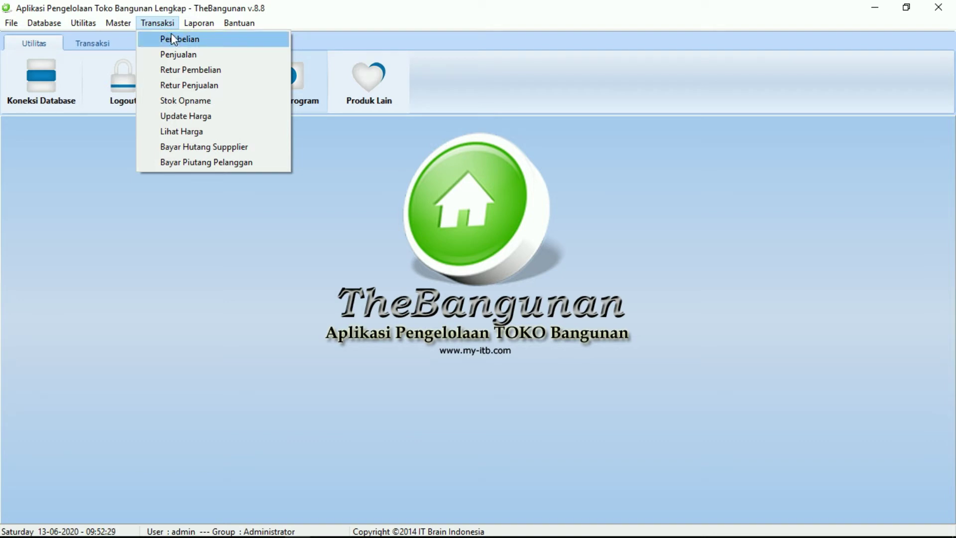
click(172, 36)
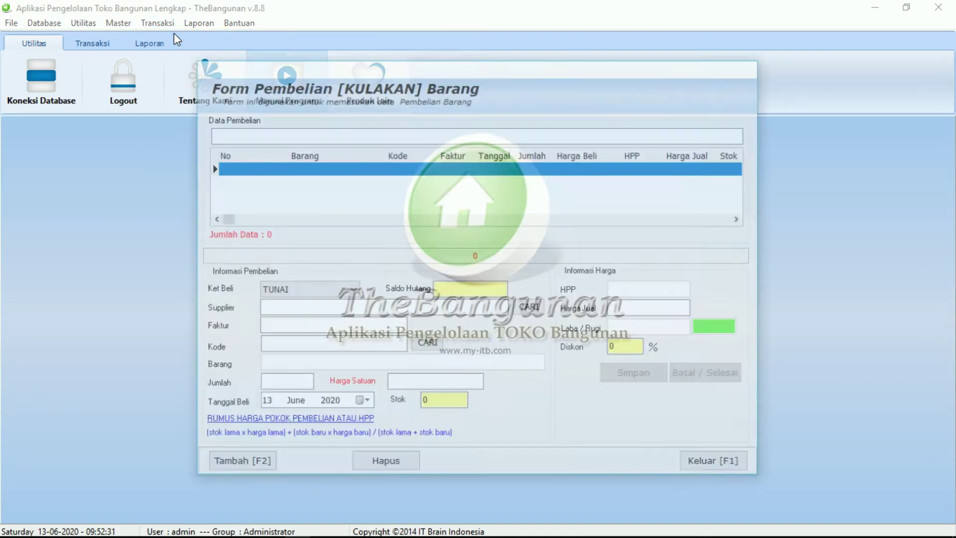
click(256, 457)
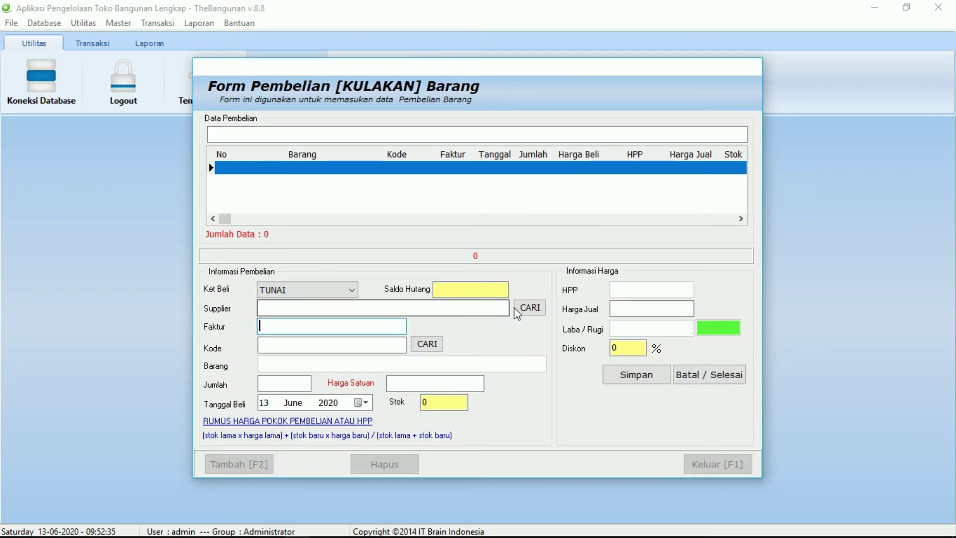
click(516, 307)
double_click(412, 229)
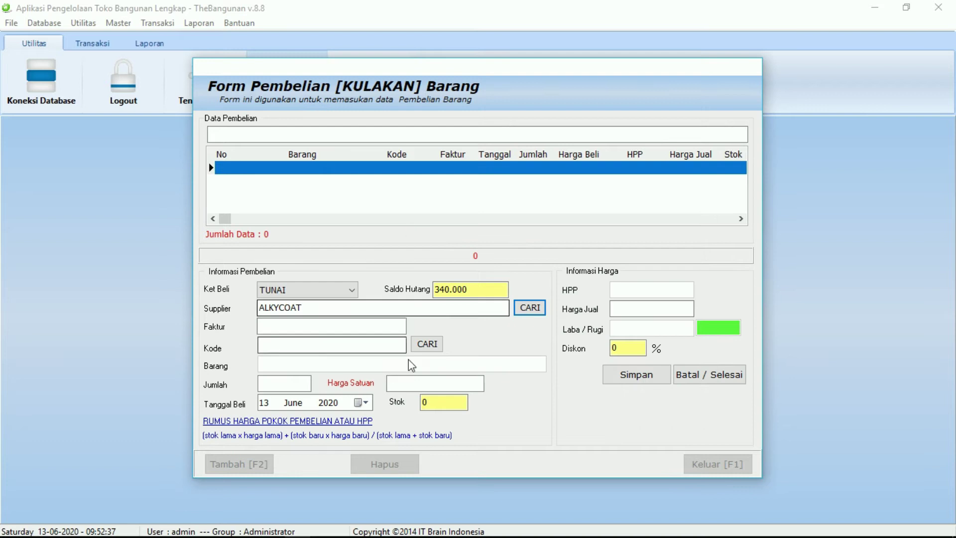
click(422, 345)
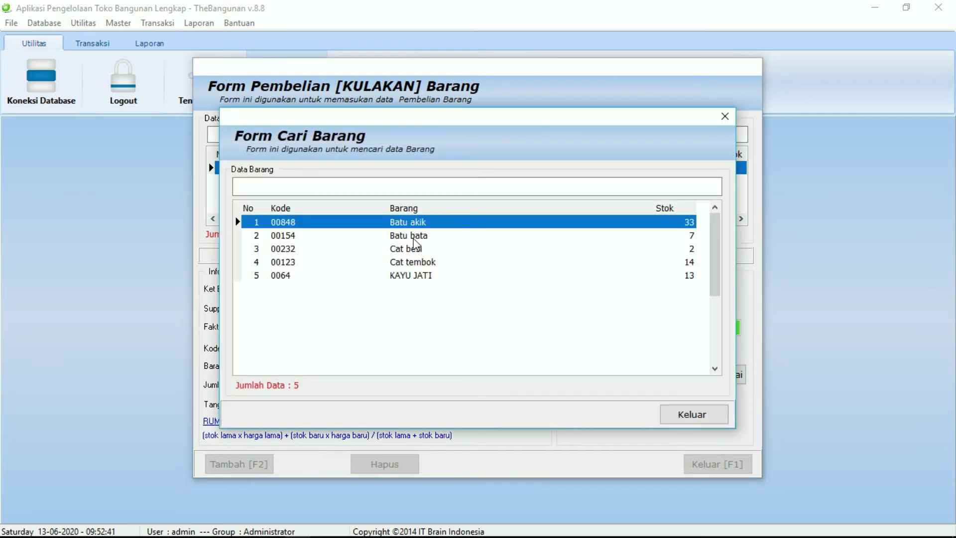
double_click(413, 242)
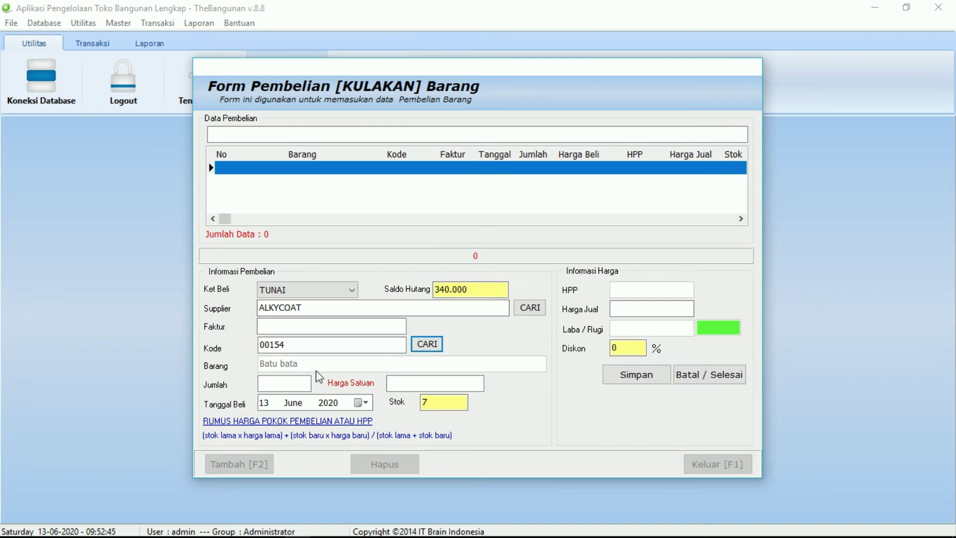
Enter quantity 20, purchase price 50.000, selling price 55.000 and the invoice number.
click(301, 381)
text(20)
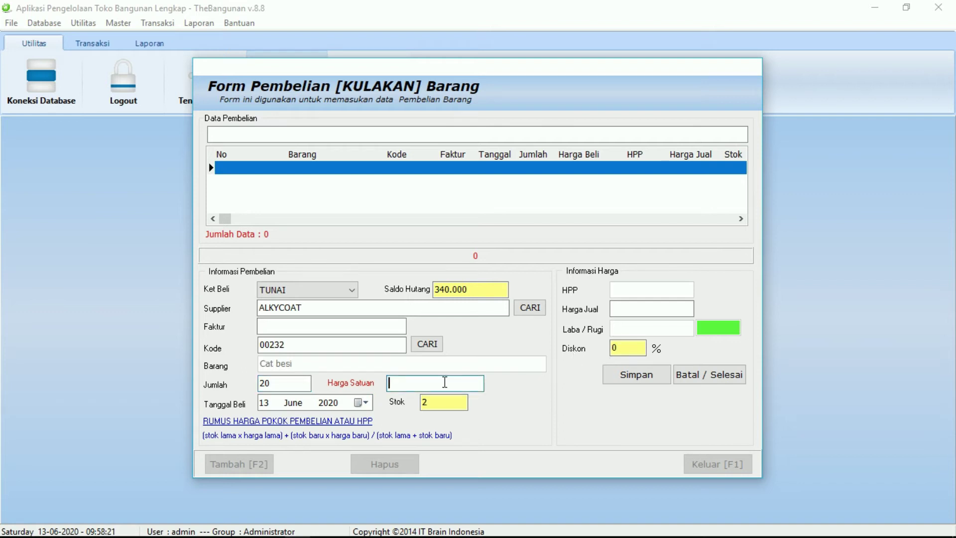
text(50.000)
click(635, 309)
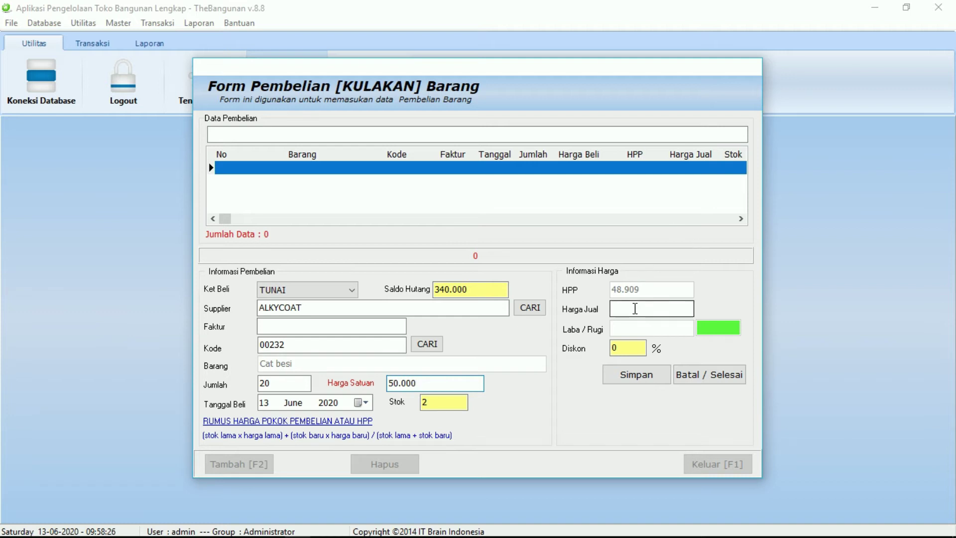
click(636, 313)
text(5)
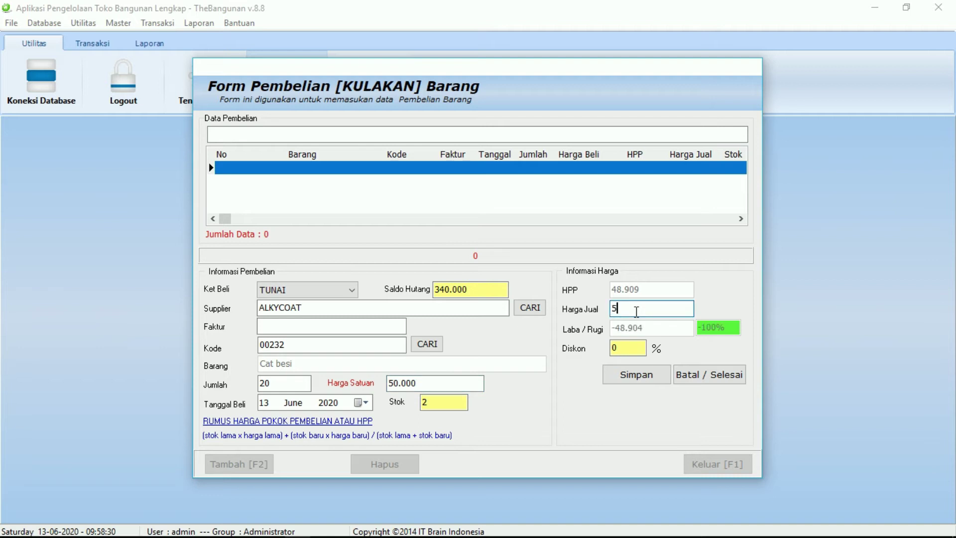
text(5.000)
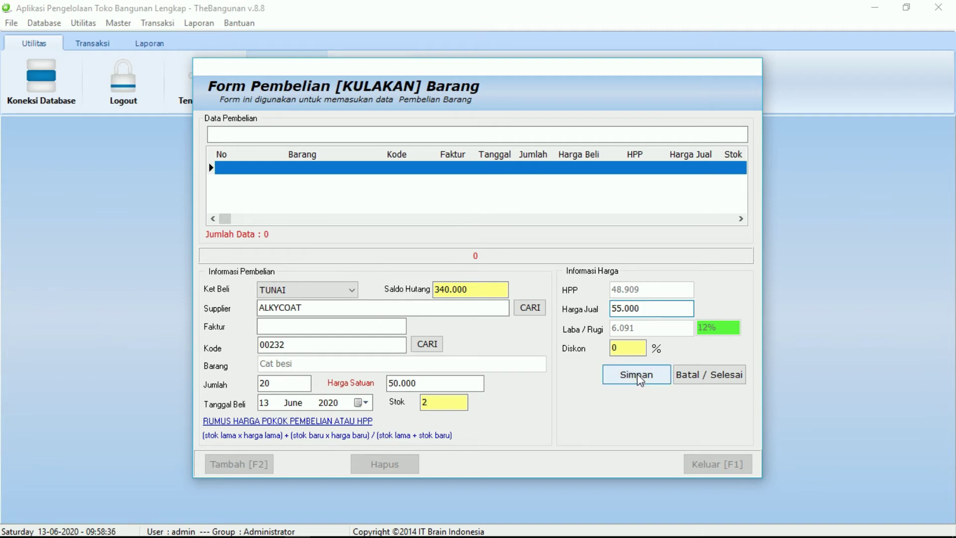
click(375, 328)
text(0001213)
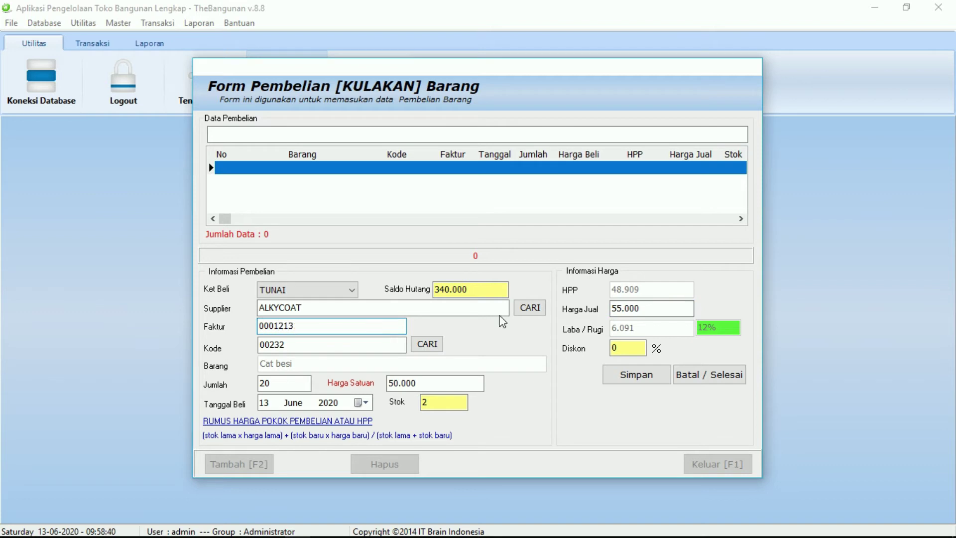
Save the Cat besi purchase, finish the entry, and close the purchase form.
click(648, 378)
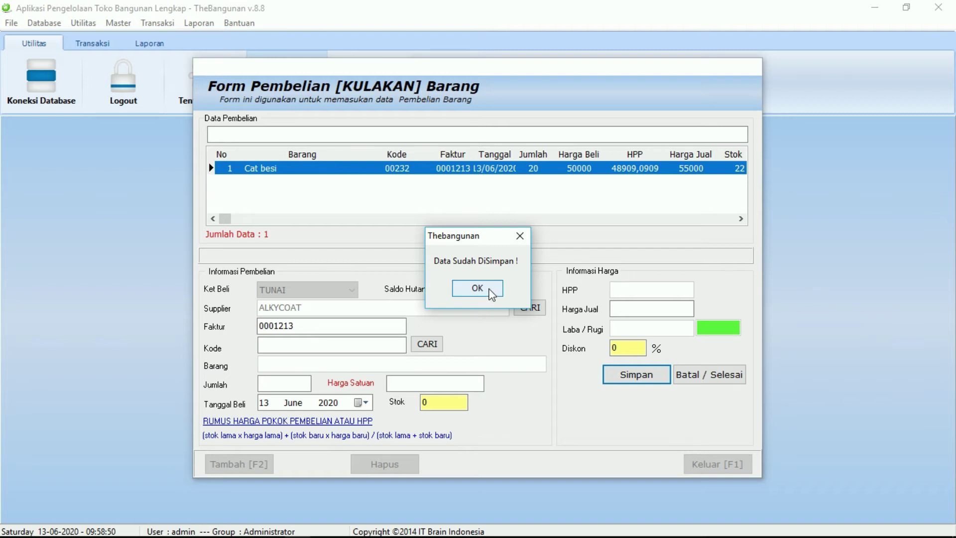
click(488, 288)
click(732, 374)
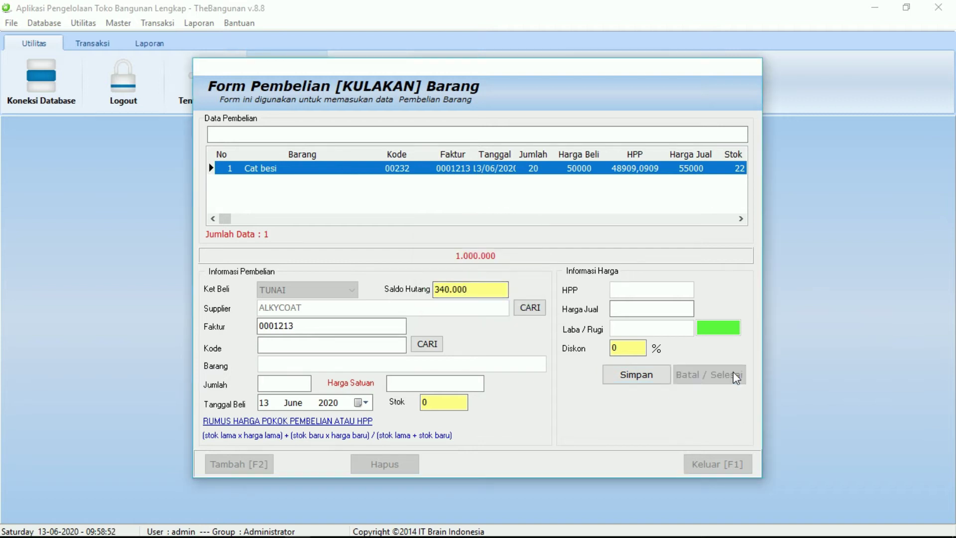
click(722, 464)
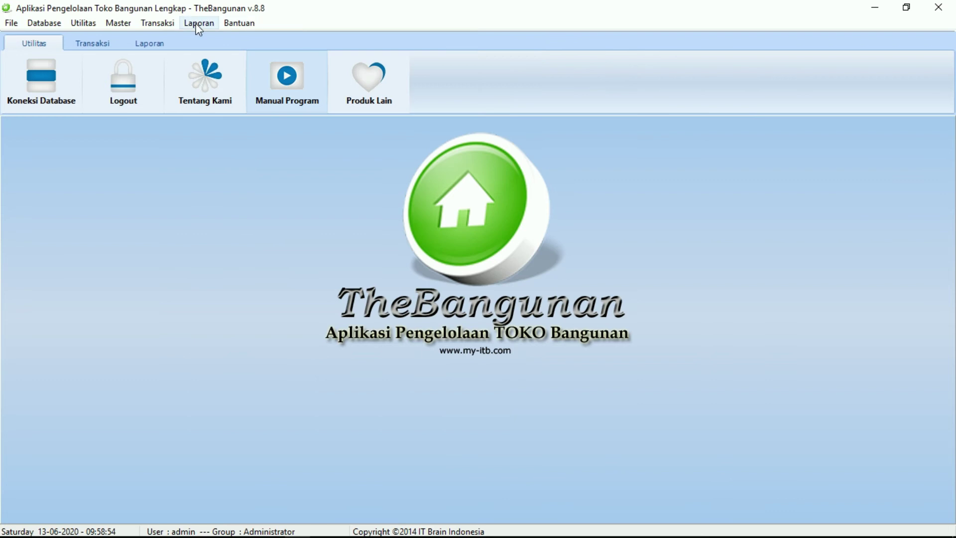
Start a new sale and choose a listed customer for it.
click(176, 40)
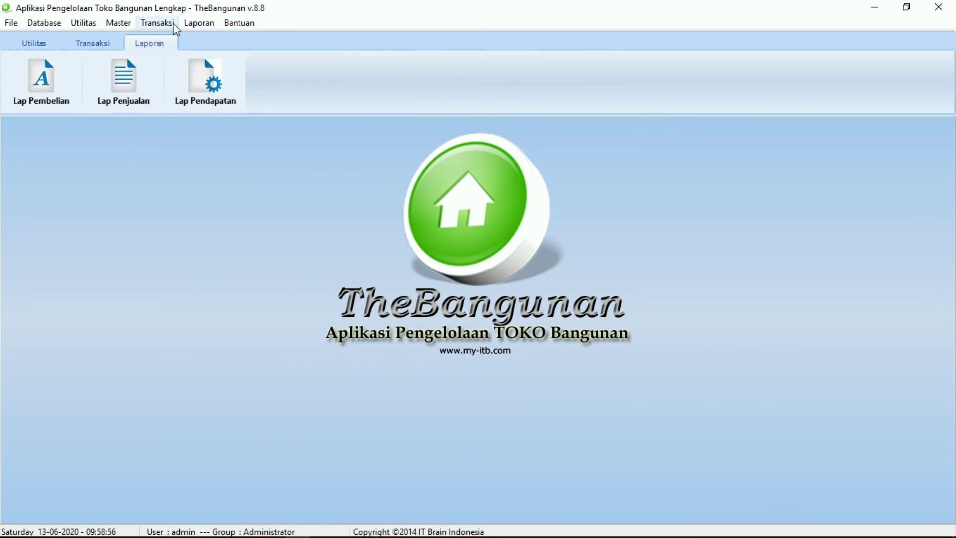
click(171, 24)
click(178, 55)
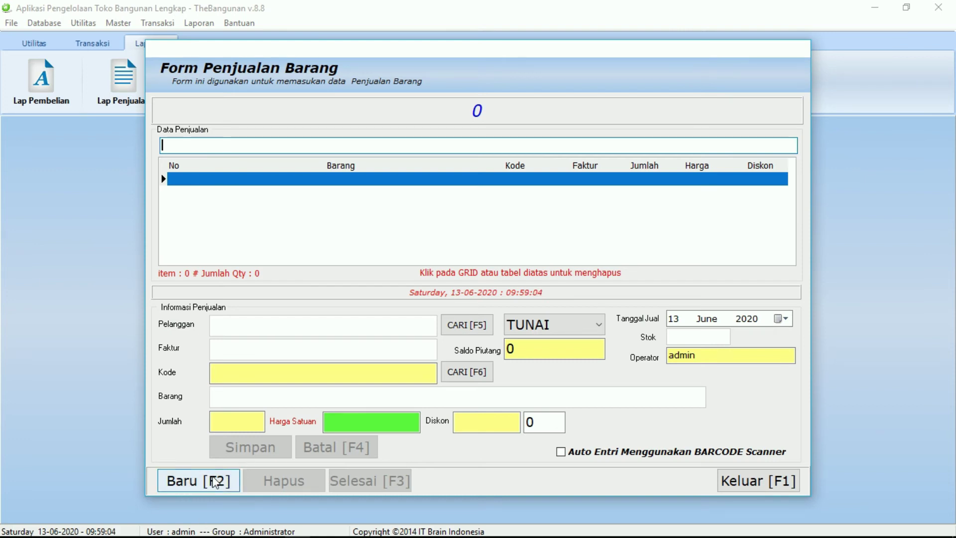
click(217, 479)
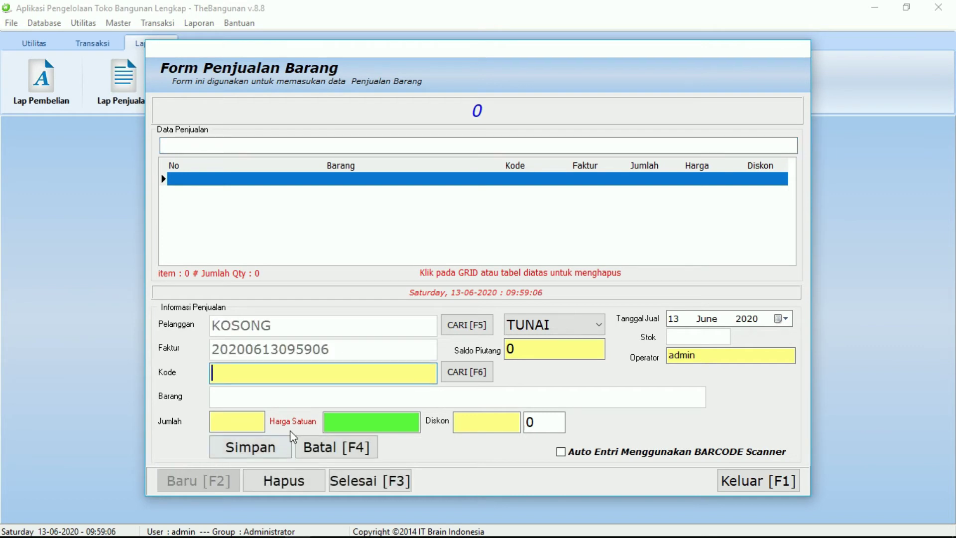
click(453, 325)
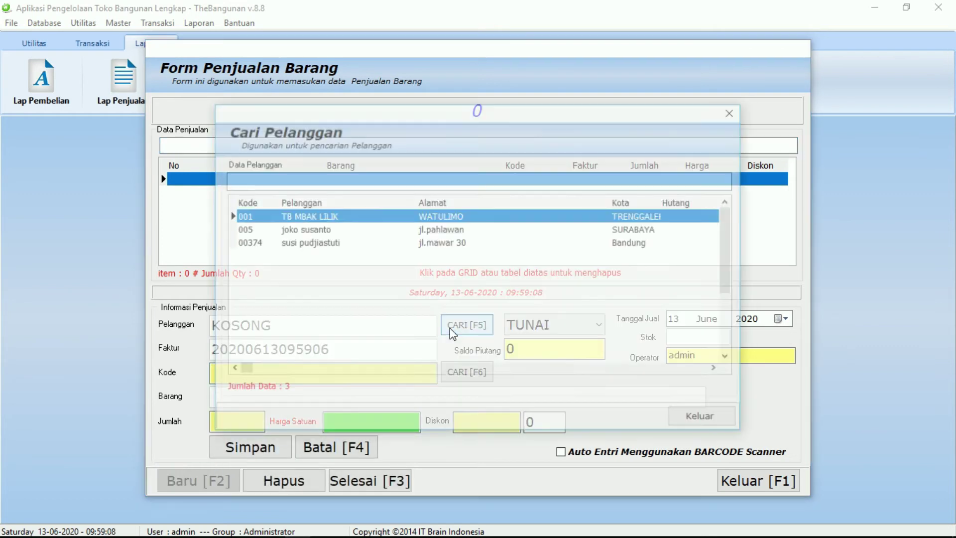
double_click(356, 233)
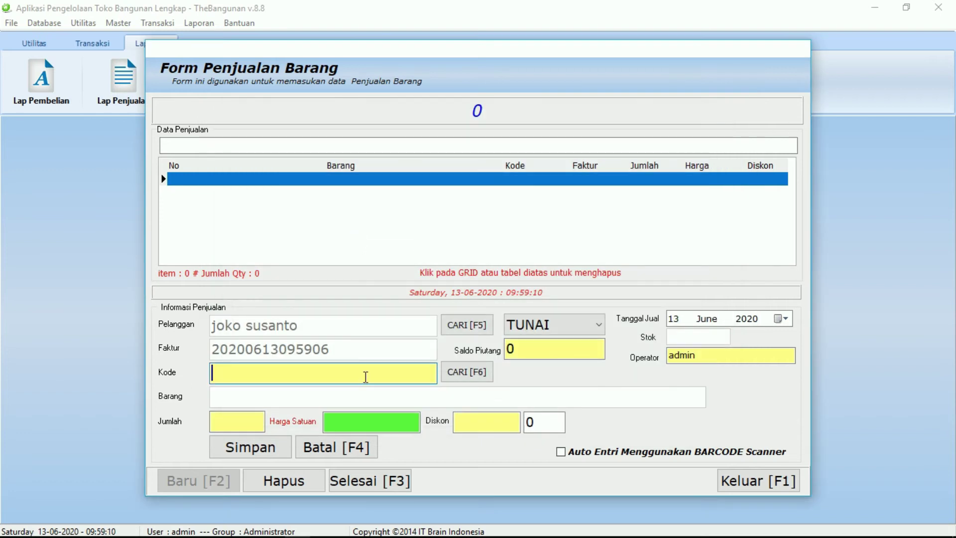
Add 3 Cat tembok at 55.000 each to the sale and save the line.
click(447, 380)
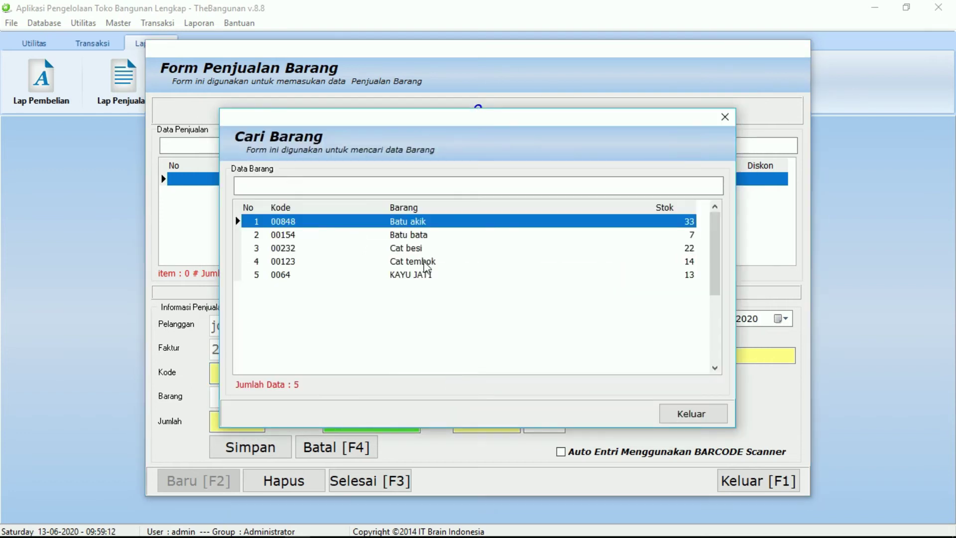
click(424, 265)
double_click(424, 268)
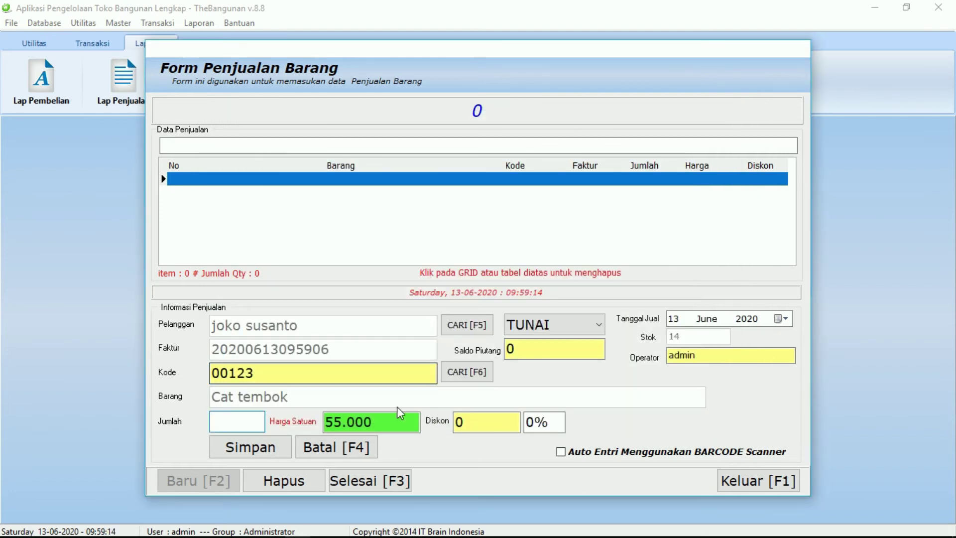
click(222, 418)
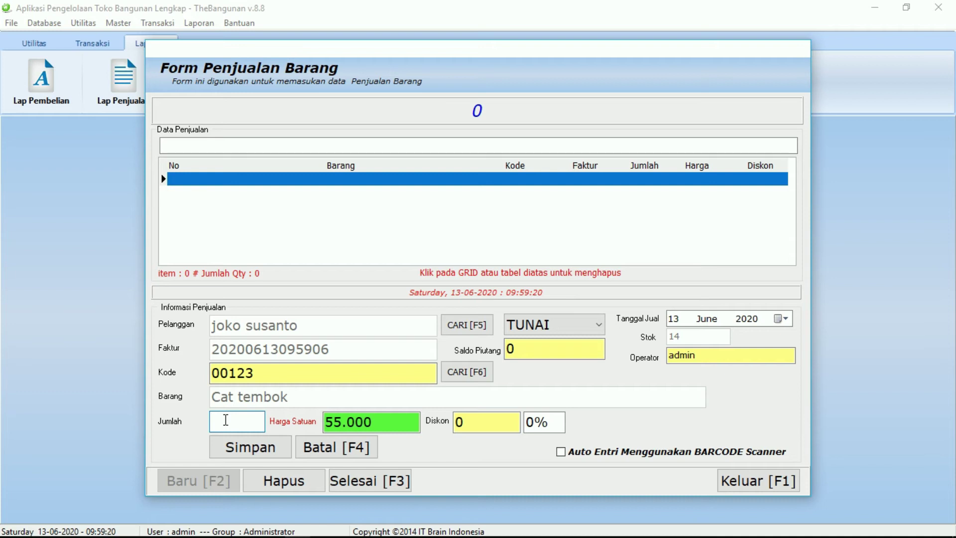
text(3)
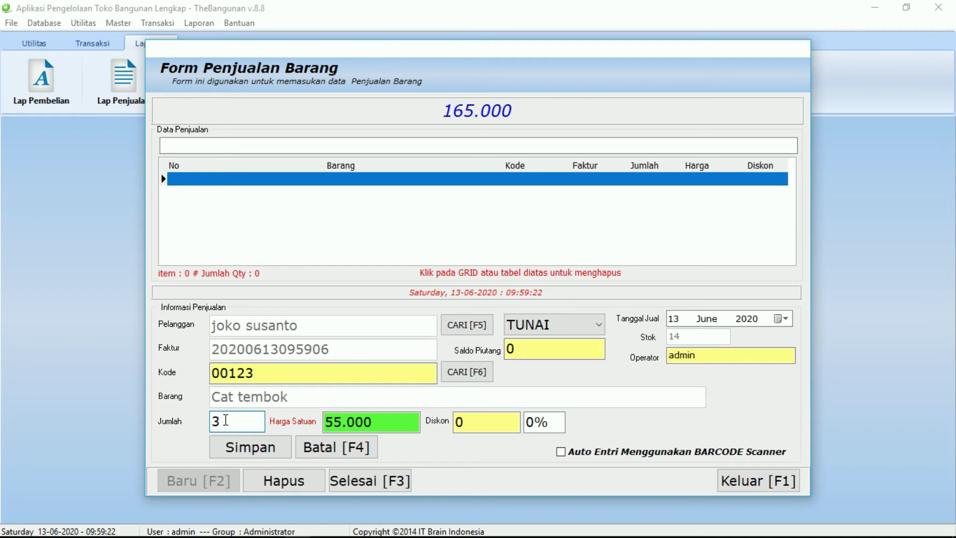
click(272, 448)
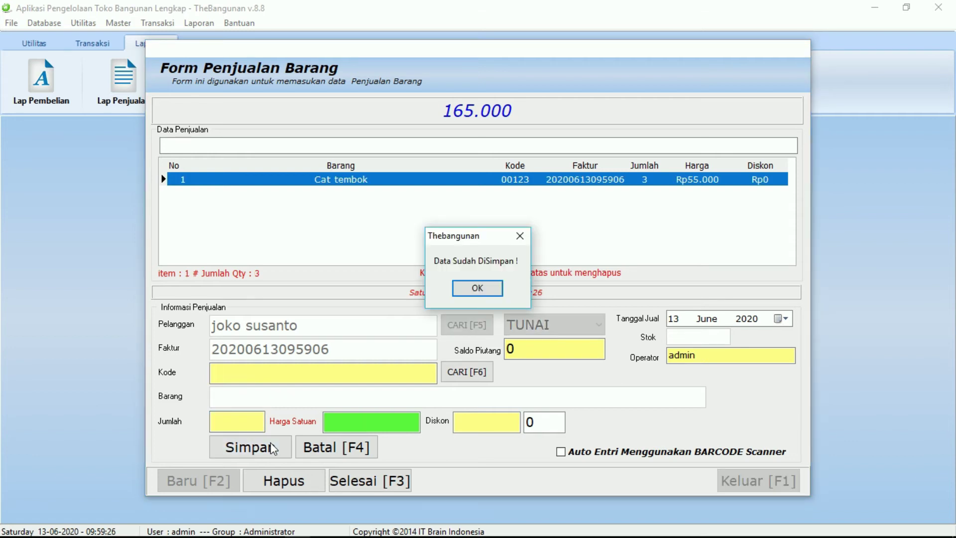
click(496, 289)
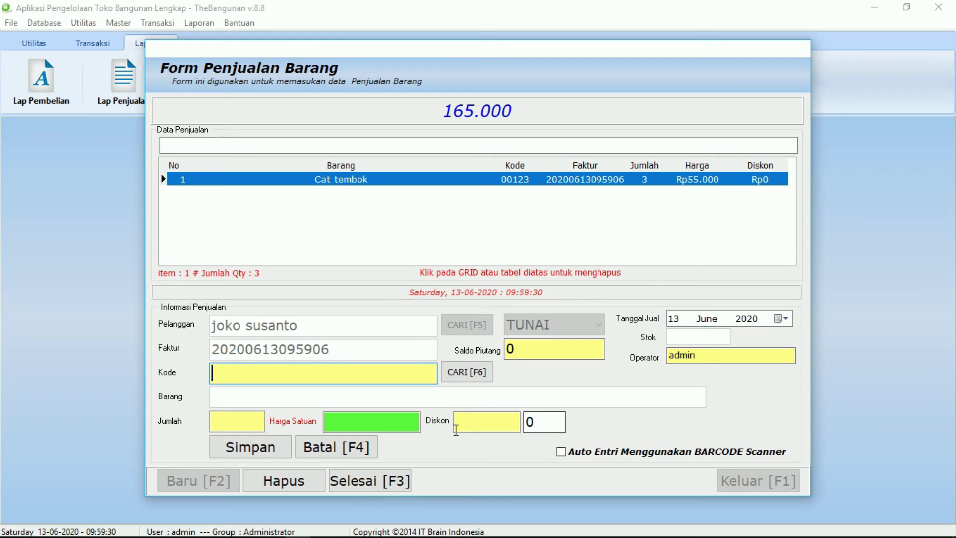
Finish the 165.000 sale with a 200.000 payment, print the receipt, and close the form.
click(362, 481)
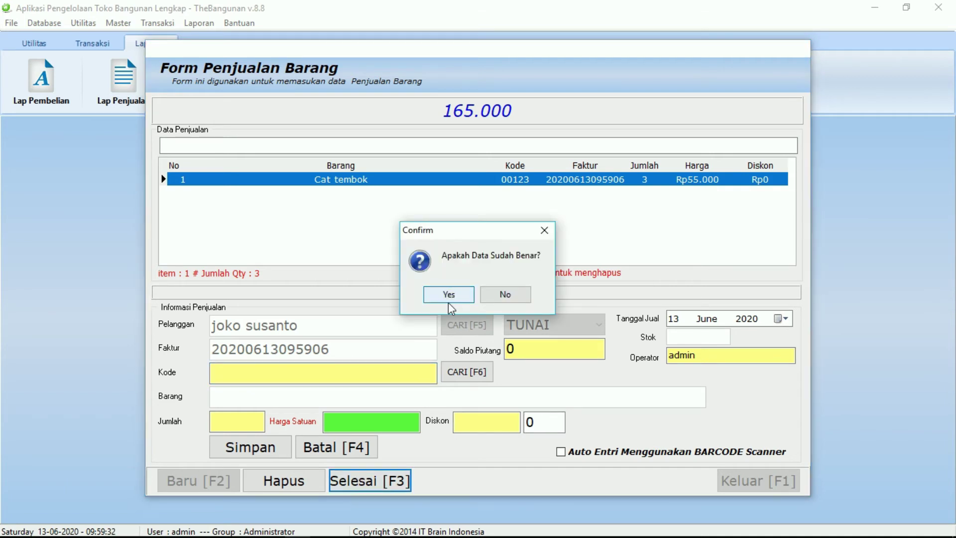
click(449, 299)
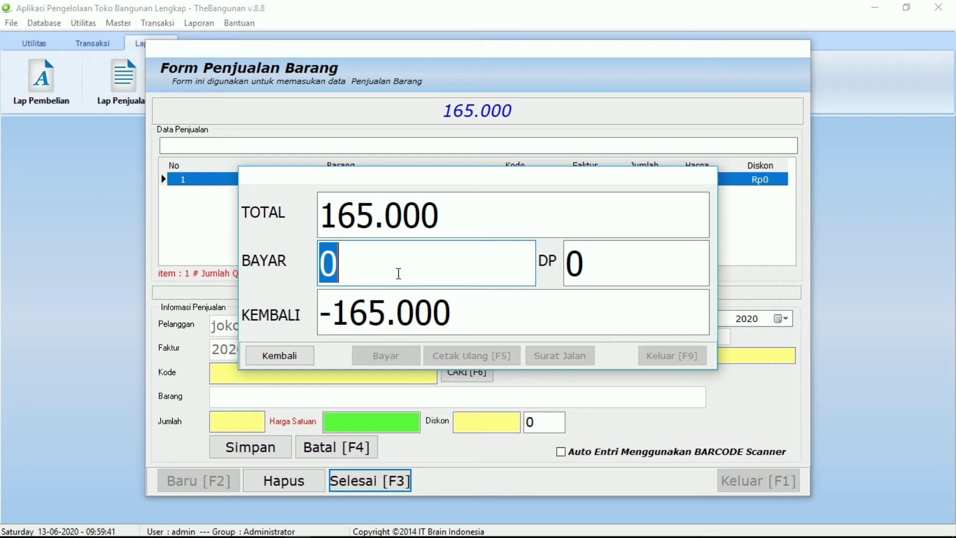
text(200.000)
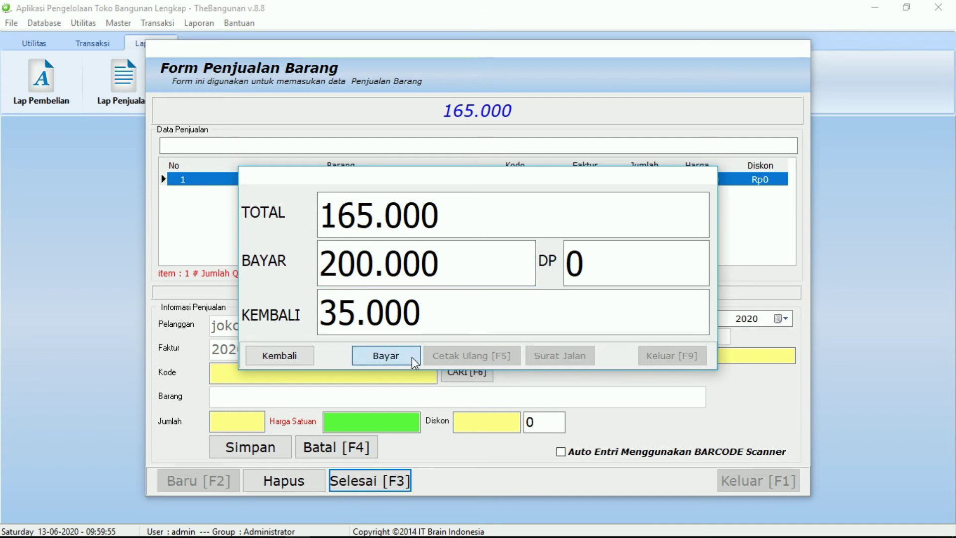
click(413, 358)
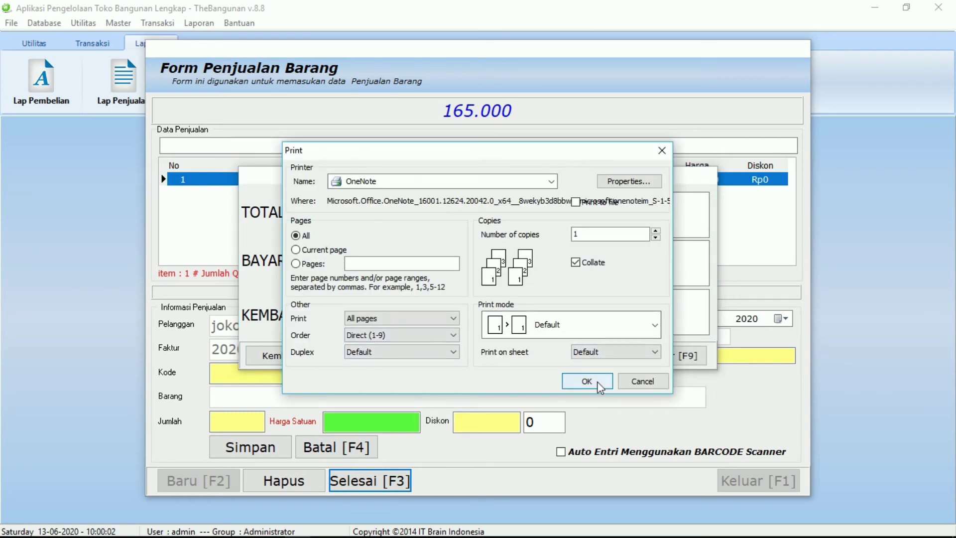
click(598, 384)
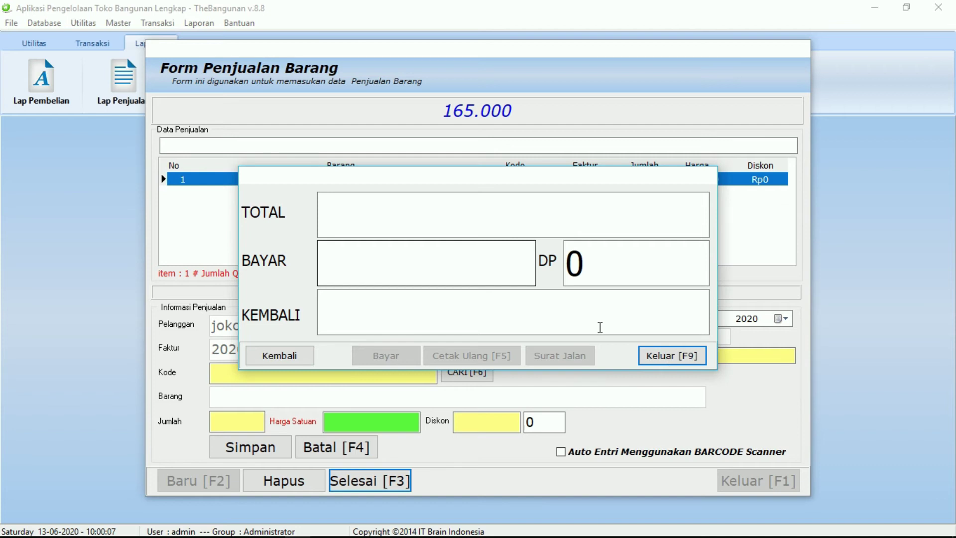
key(F9)
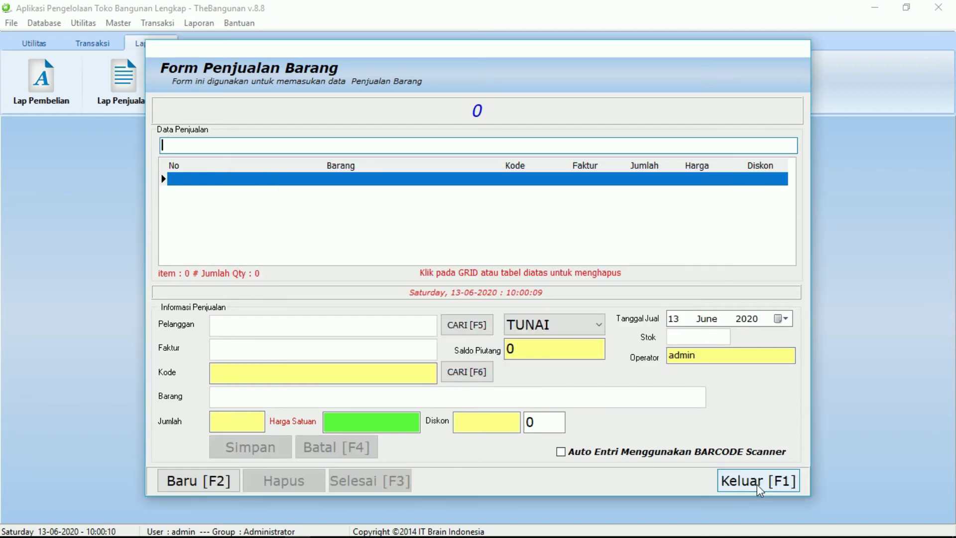
click(758, 482)
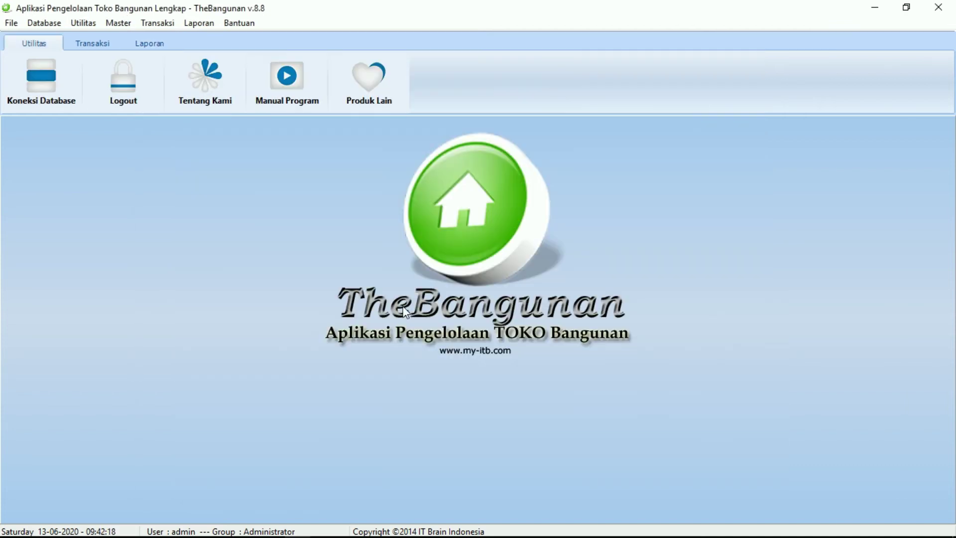
Start a new purchase return and choose Batu bata as the returned item.
click(167, 27)
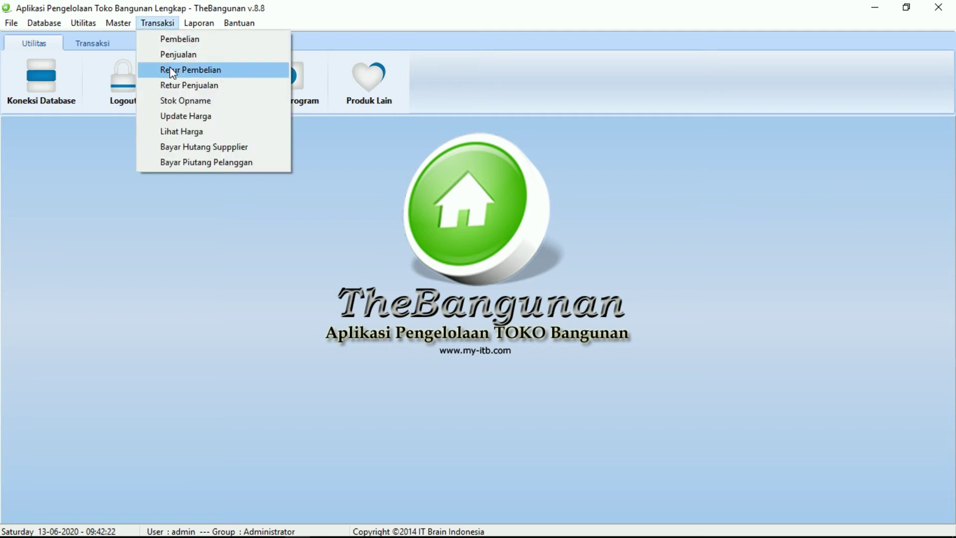
click(172, 71)
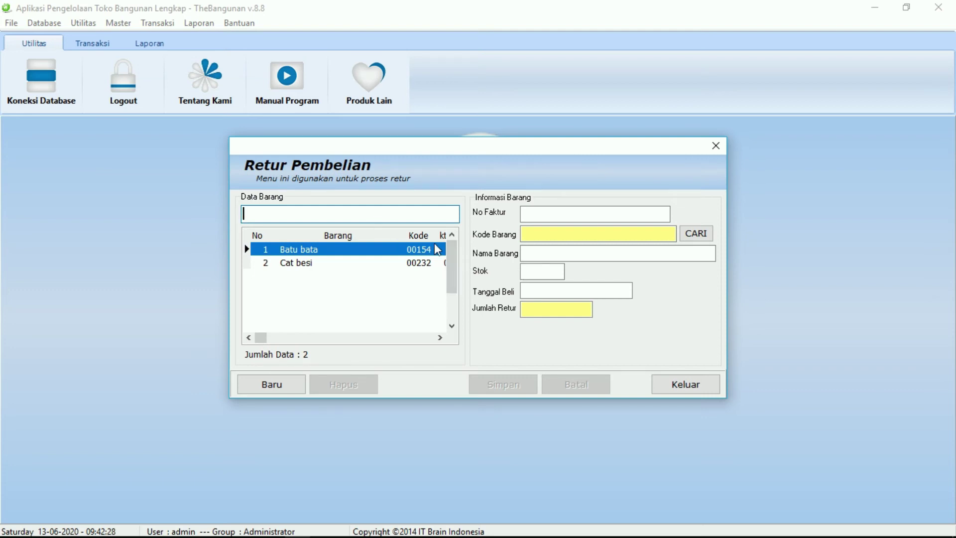
click(409, 253)
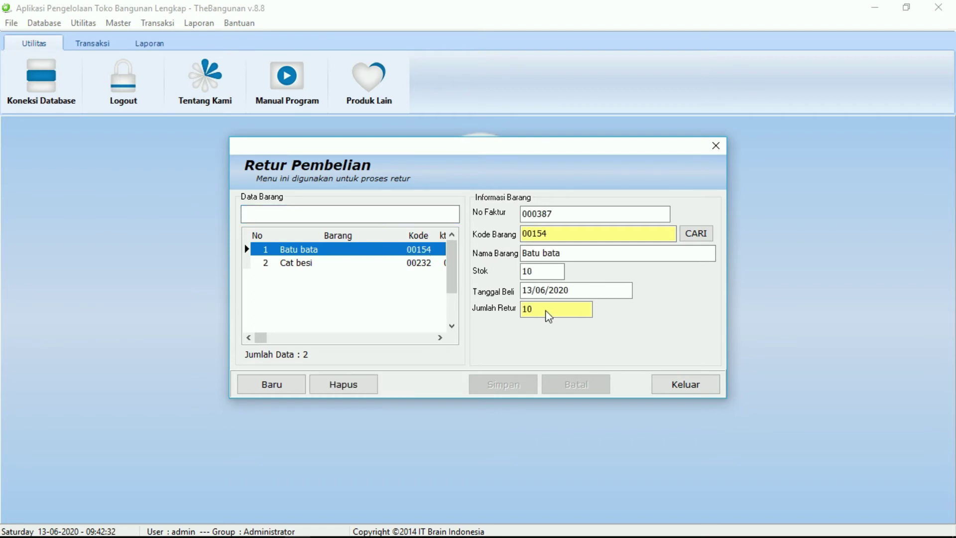
click(277, 387)
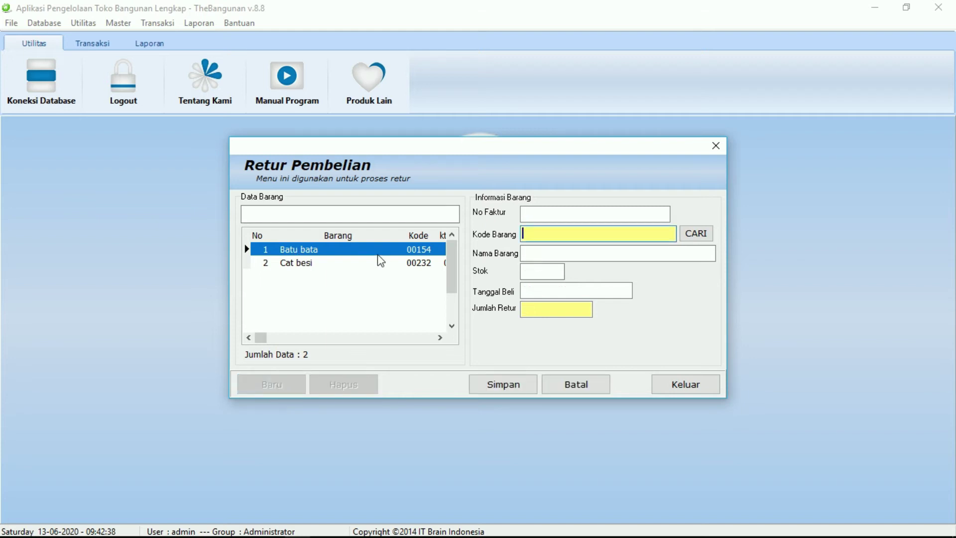
click(710, 232)
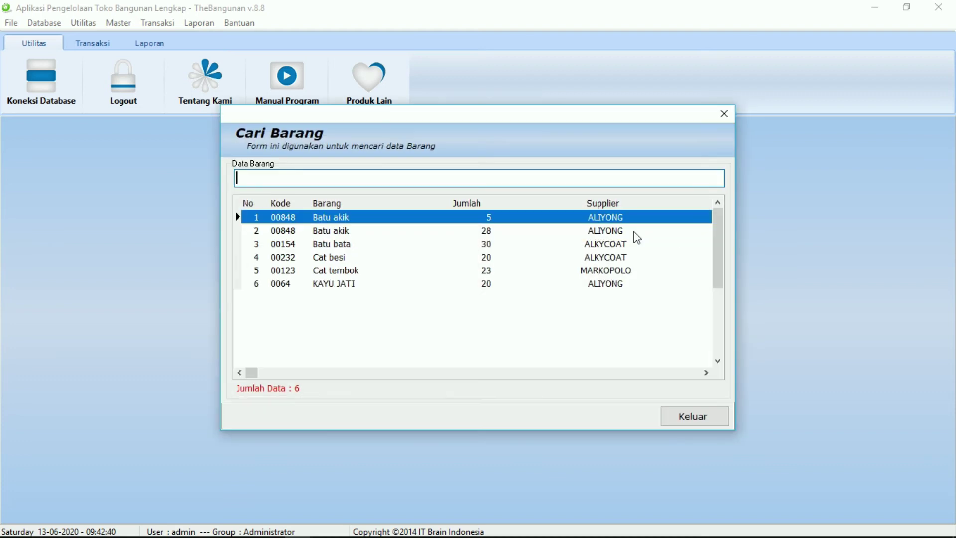
double_click(415, 244)
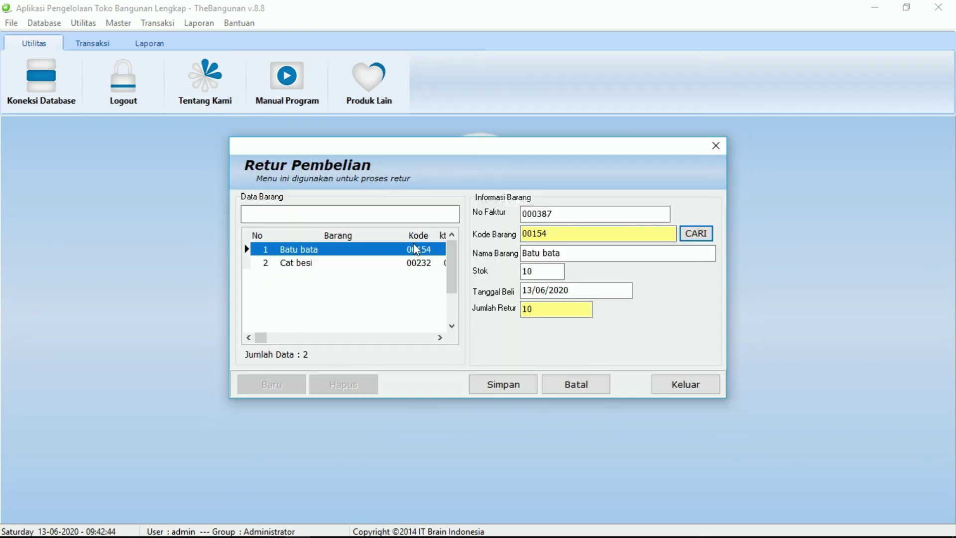
Set the return quantity to 1, save the return, and close Retur Pembelian.
click(552, 312)
key(BackSpace)
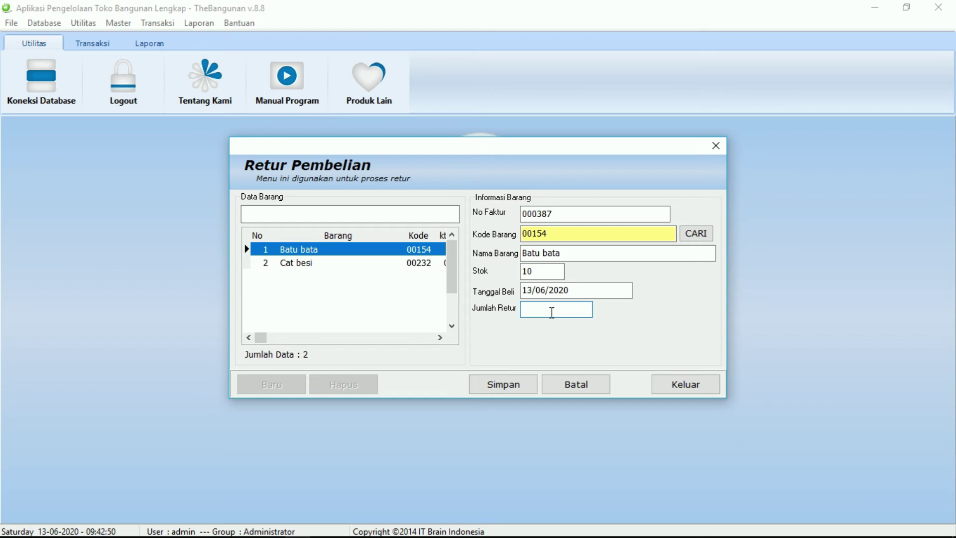
text(1)
click(511, 385)
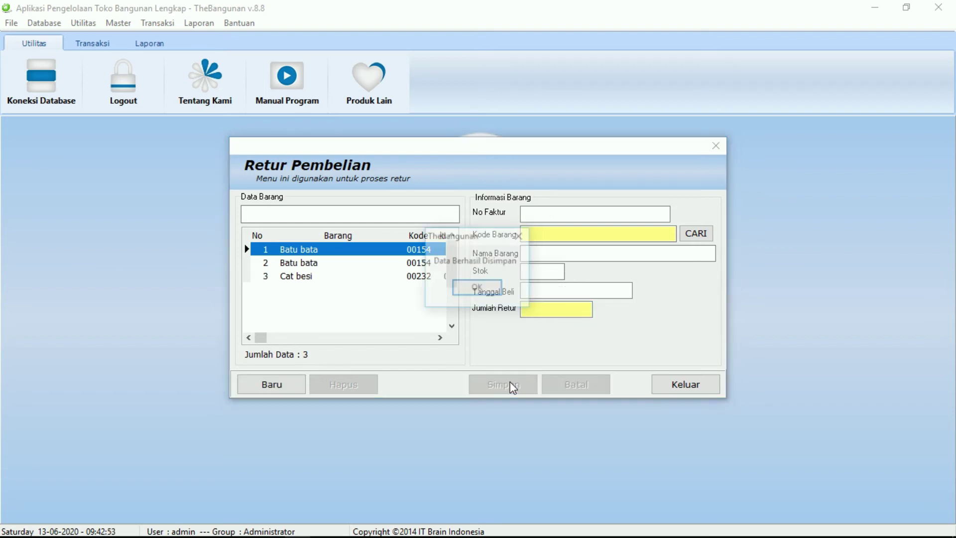
click(478, 289)
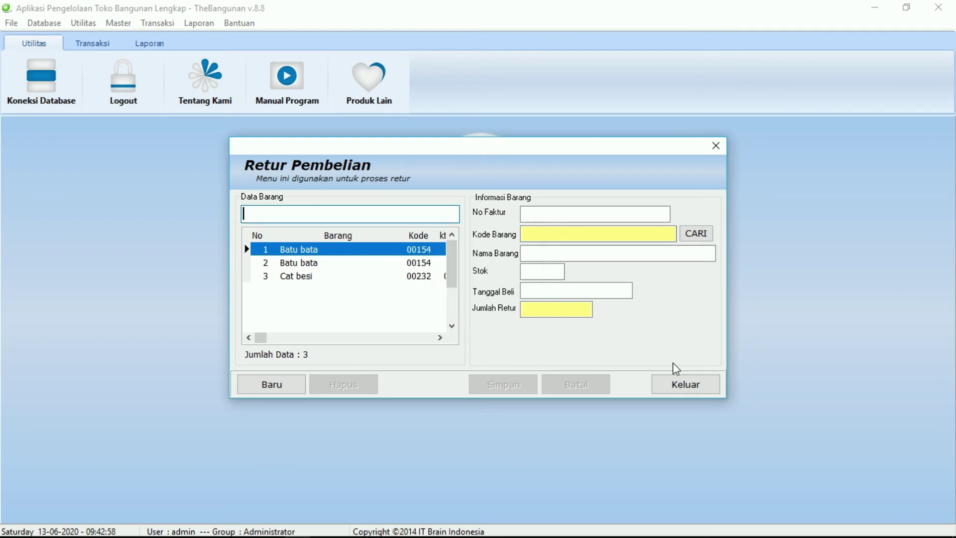
click(682, 386)
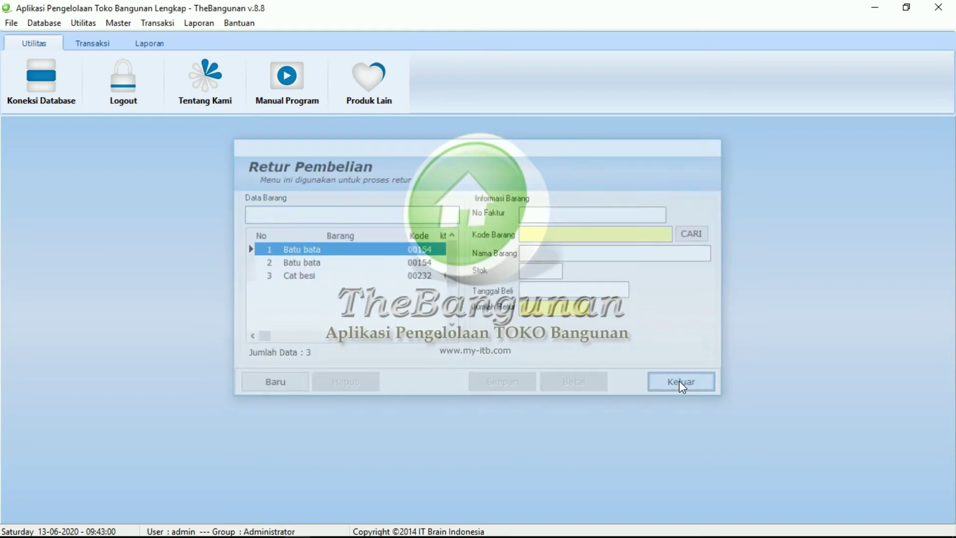
Record a sales return of 1 Cat tembok (code 00123), save it, and close the form.
click(159, 24)
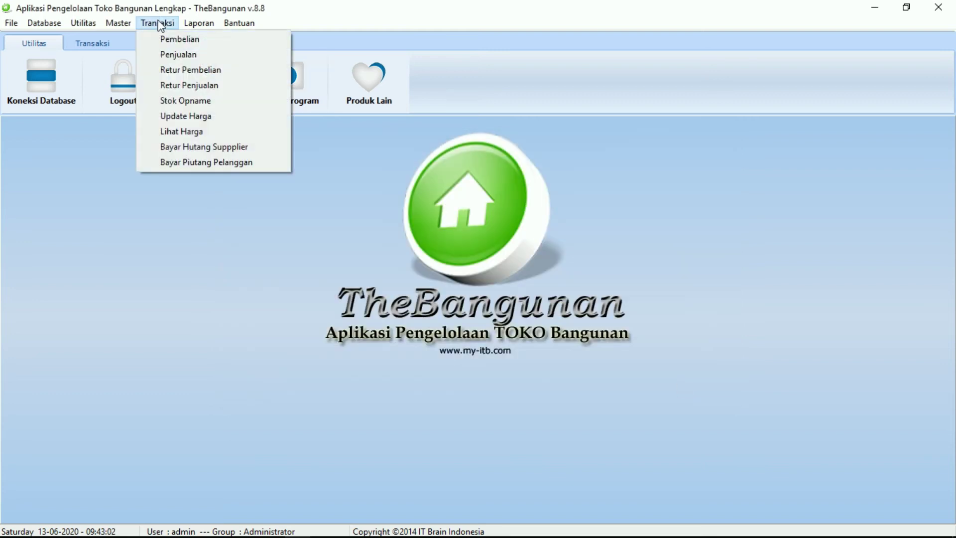
click(161, 88)
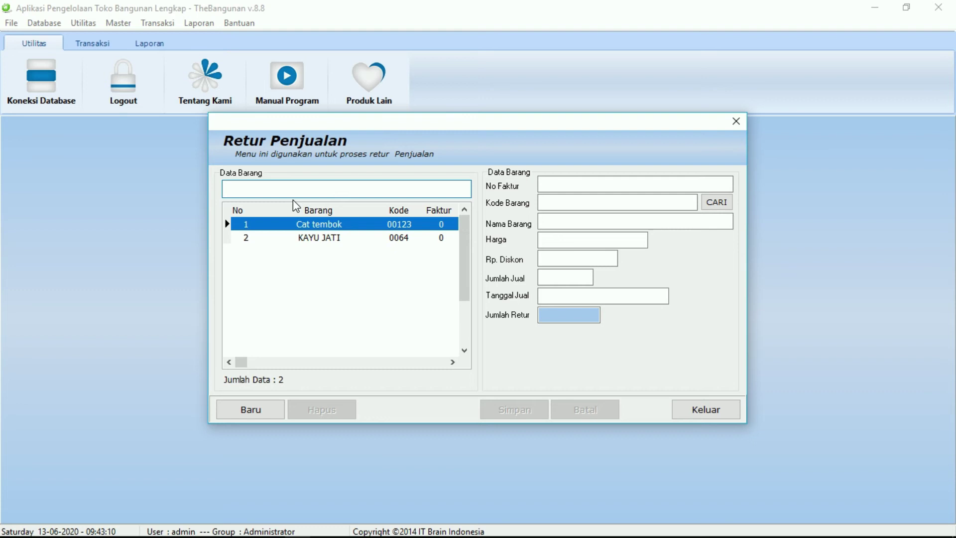
click(255, 413)
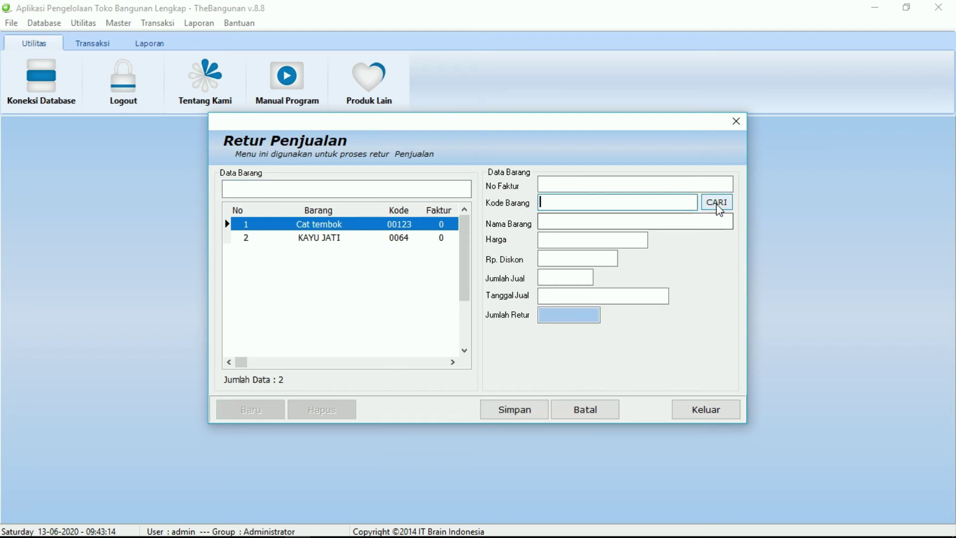
click(718, 204)
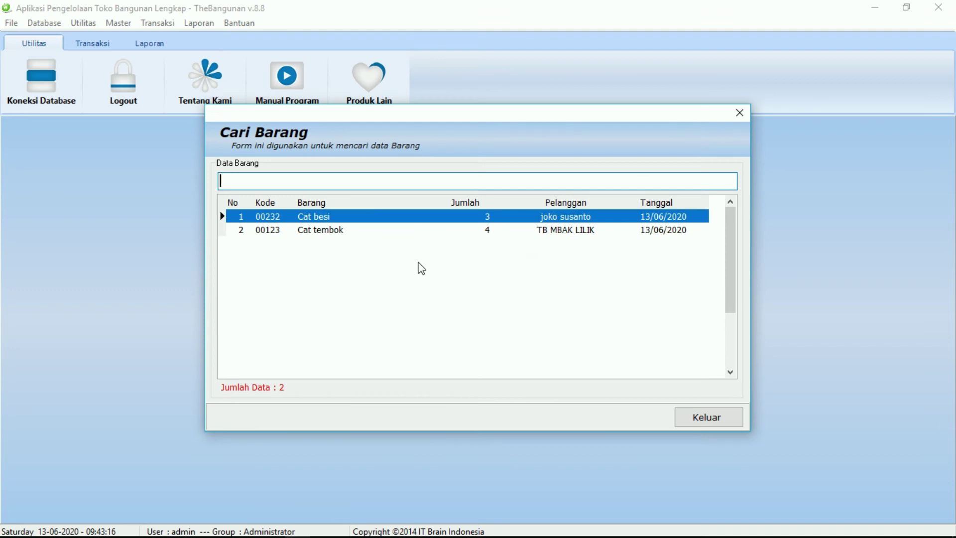
double_click(405, 234)
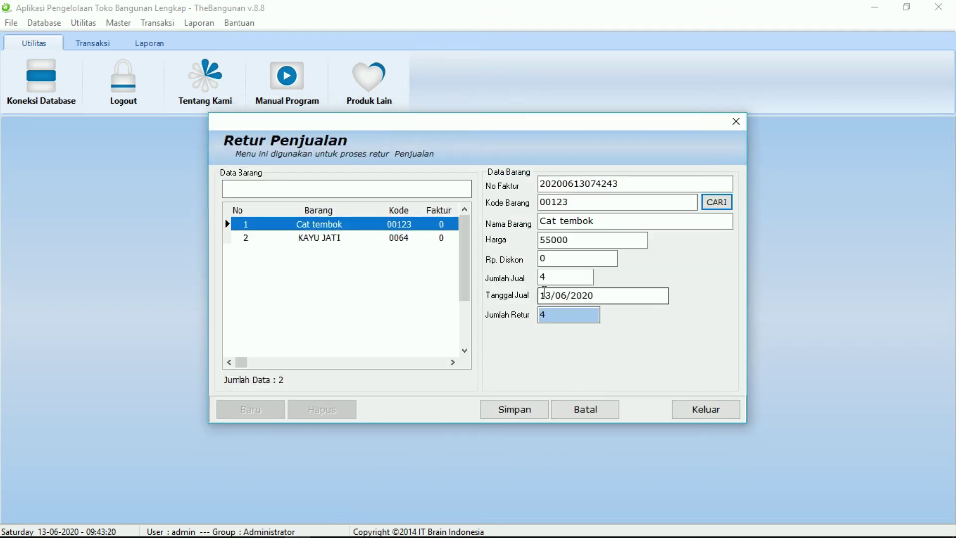
click(545, 313)
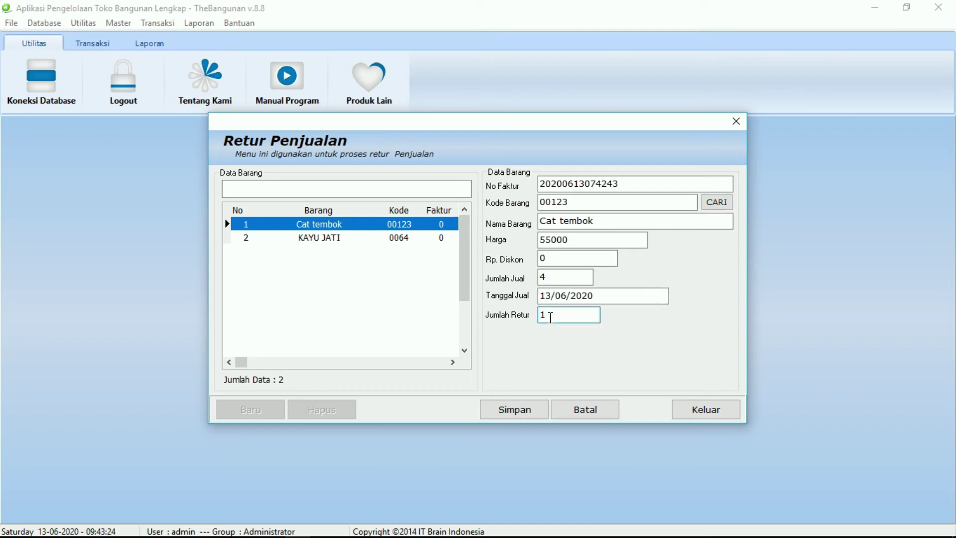
click(520, 413)
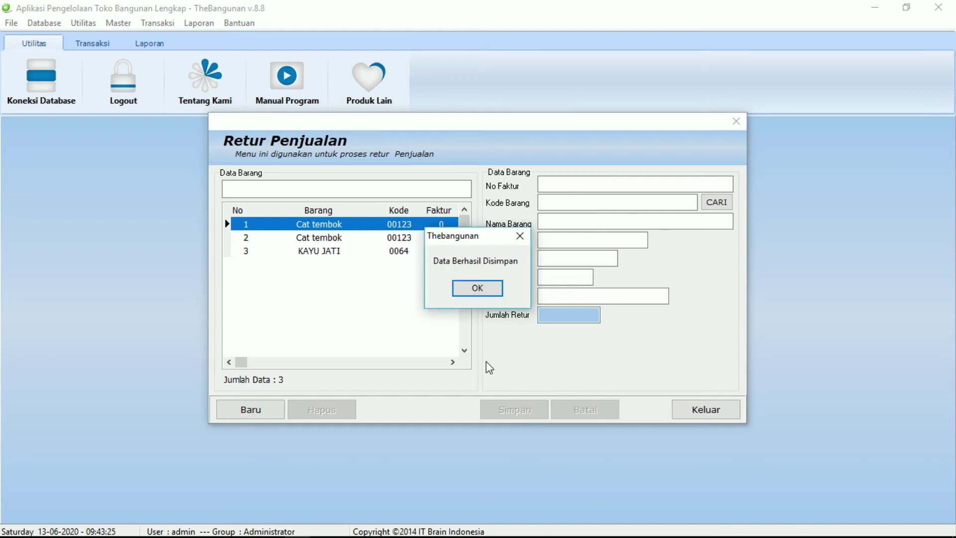
click(459, 287)
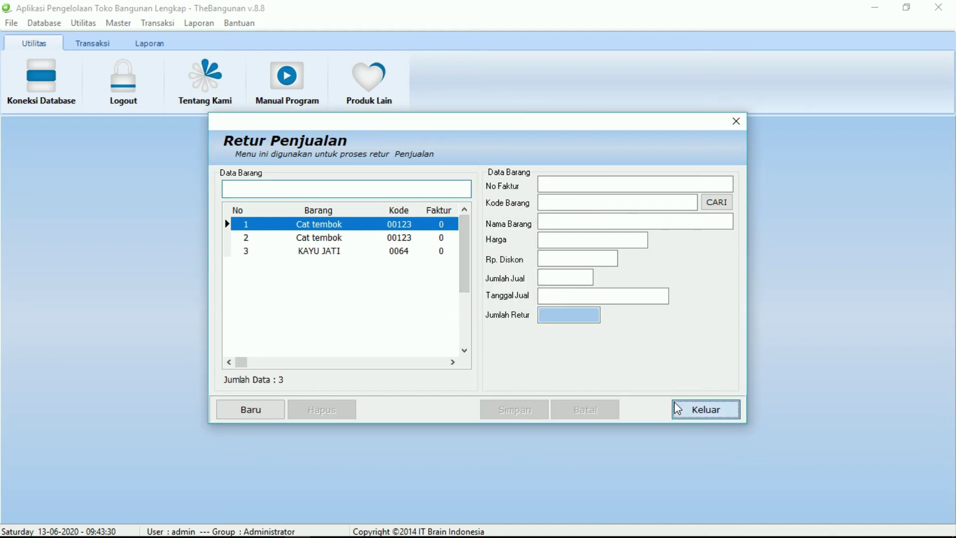
click(675, 405)
Record a Cat besi stock opname counted at 2 with reason RUSAK, save it, and close the form.
click(144, 22)
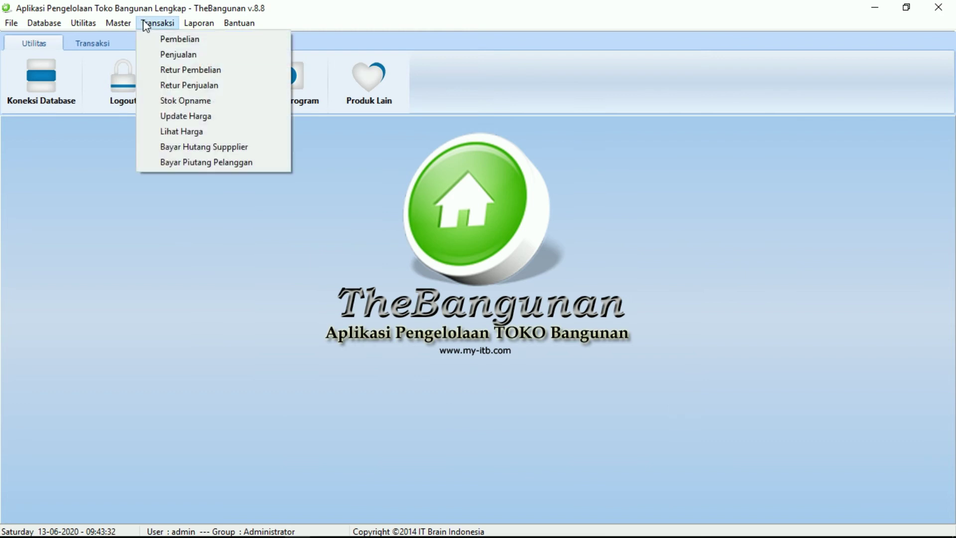
click(166, 102)
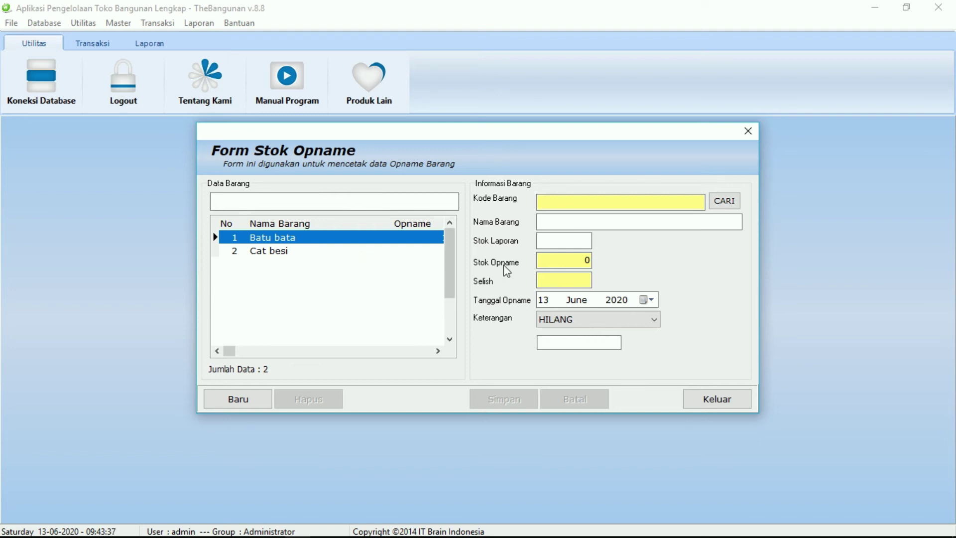
click(243, 406)
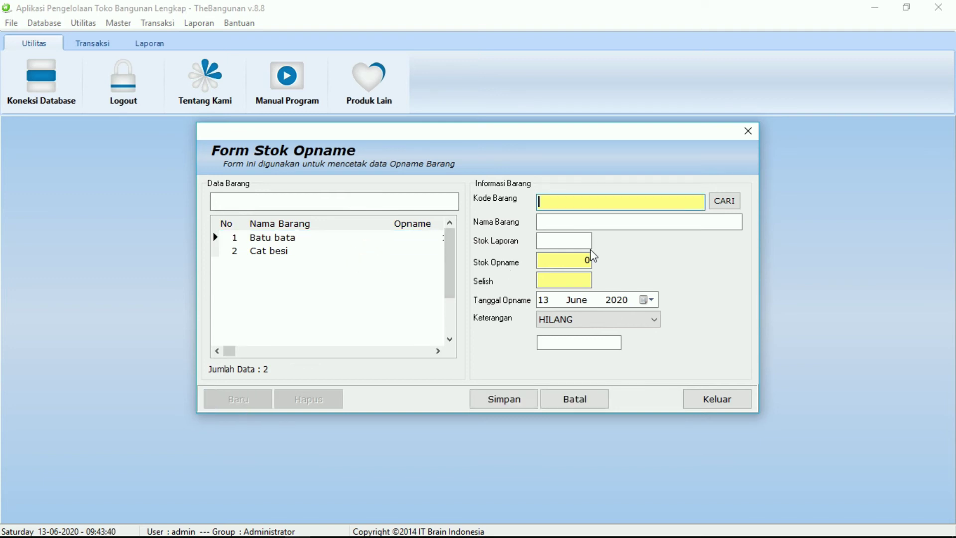
click(732, 204)
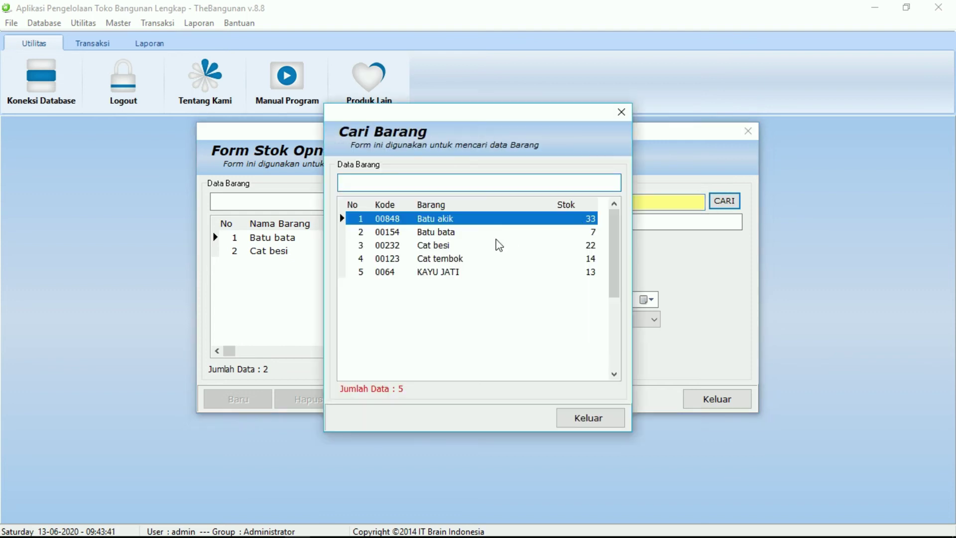
double_click(481, 245)
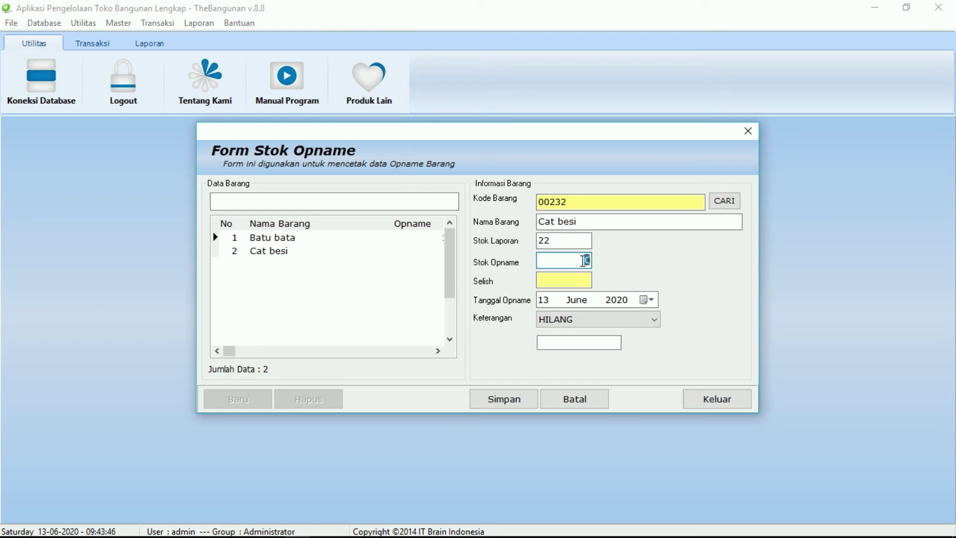
text(2)
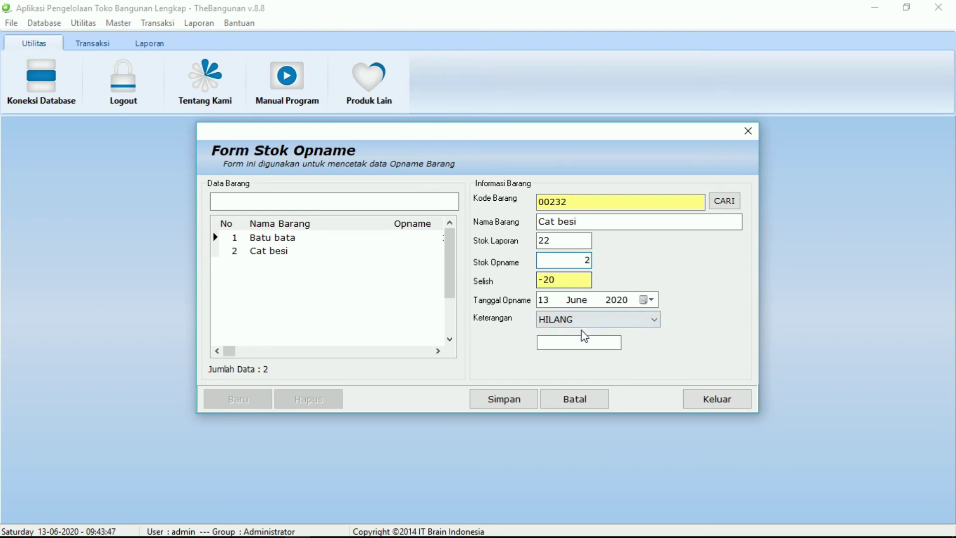
click(572, 328)
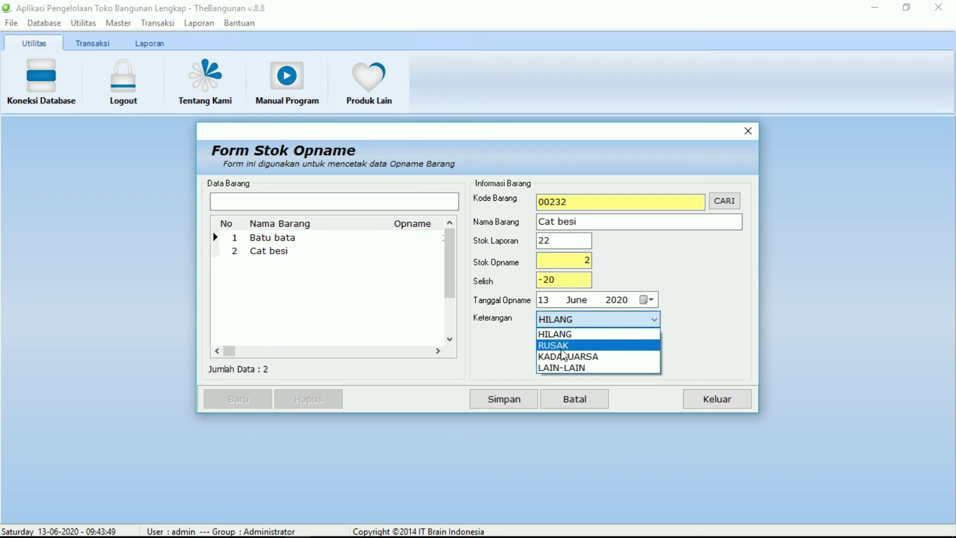
click(561, 348)
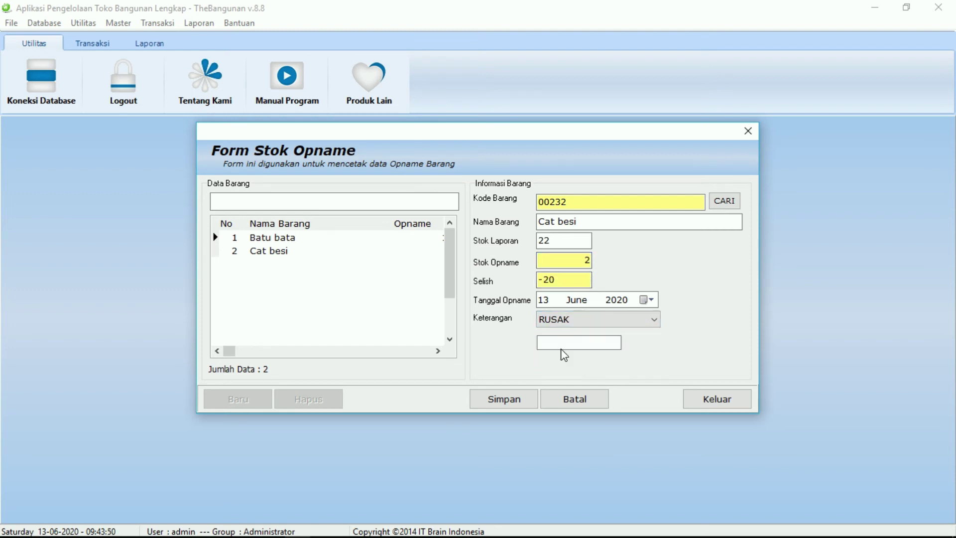
click(491, 401)
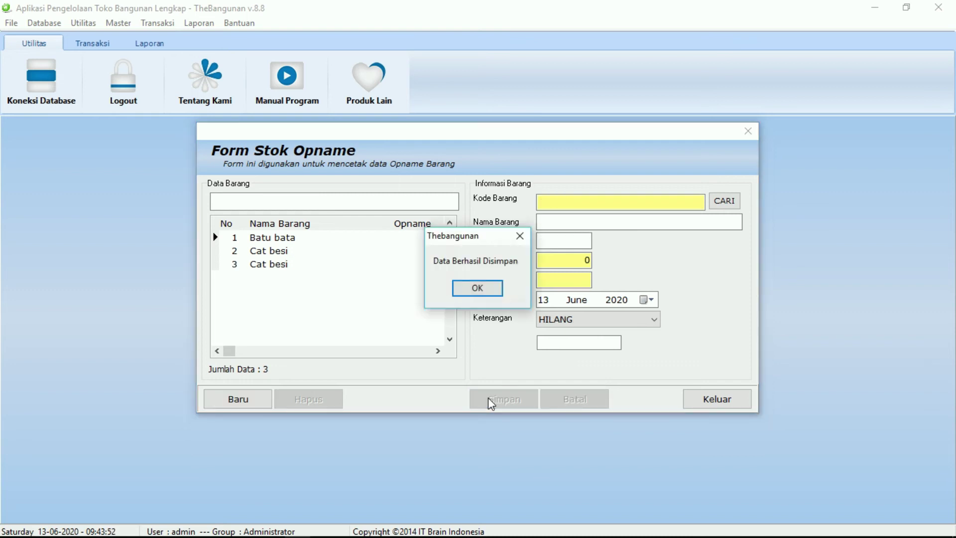
click(469, 292)
click(711, 406)
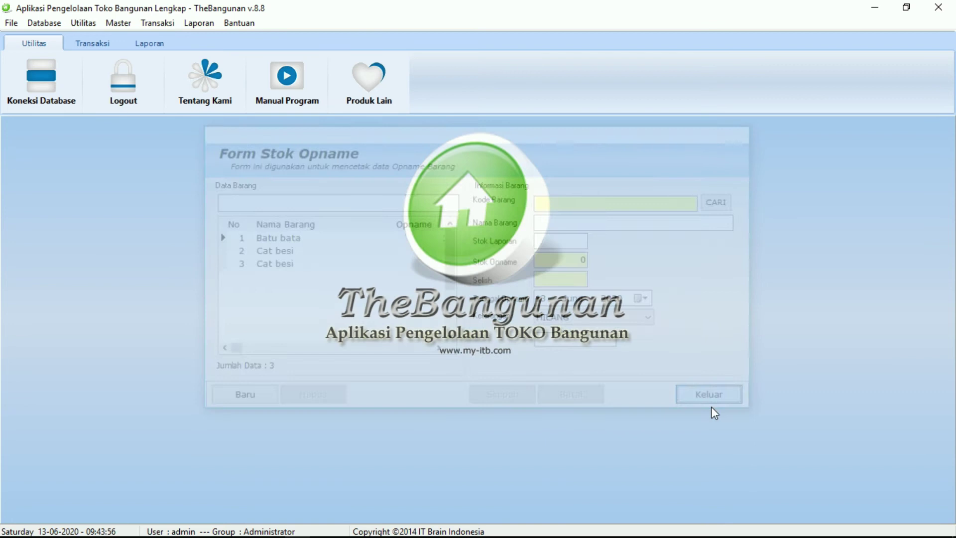
Open the price update form and load Batu akik's item details.
click(158, 22)
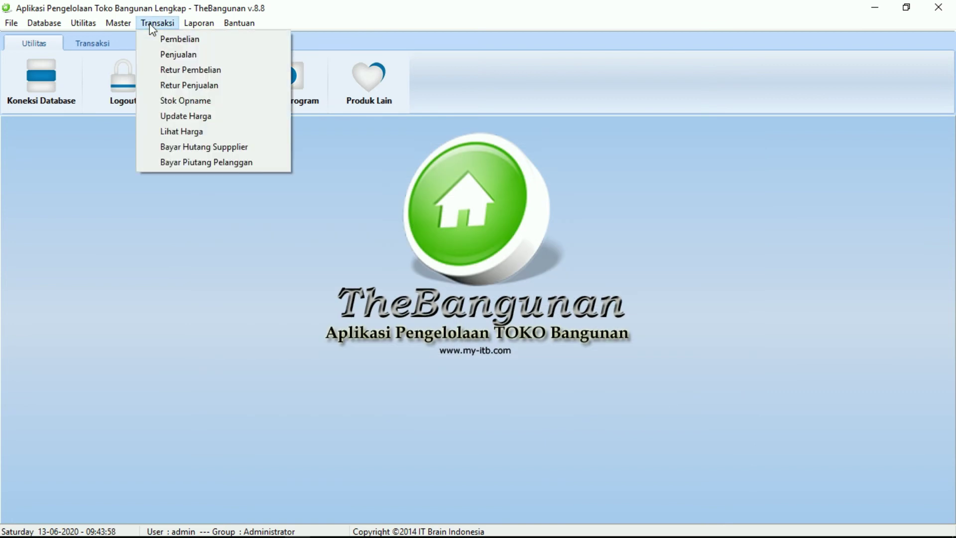
click(180, 115)
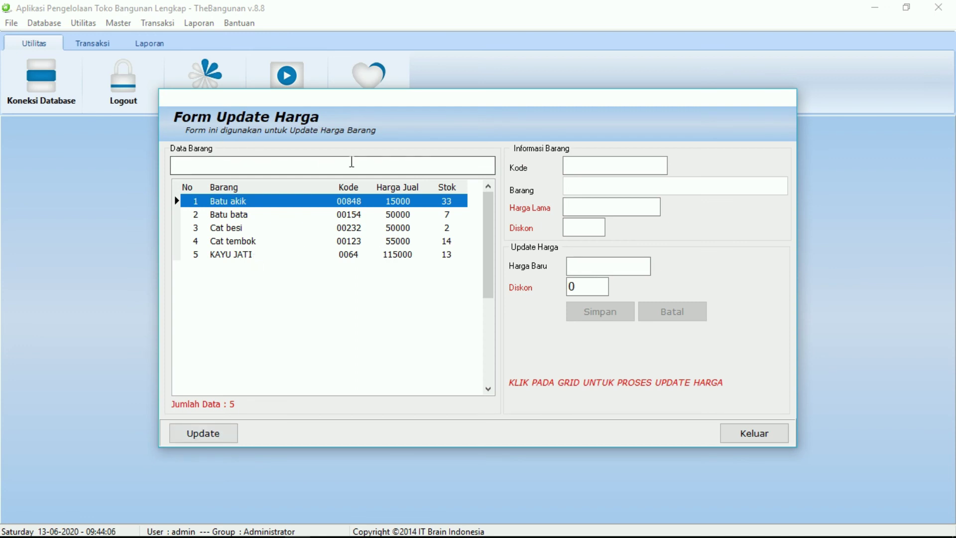
click(197, 433)
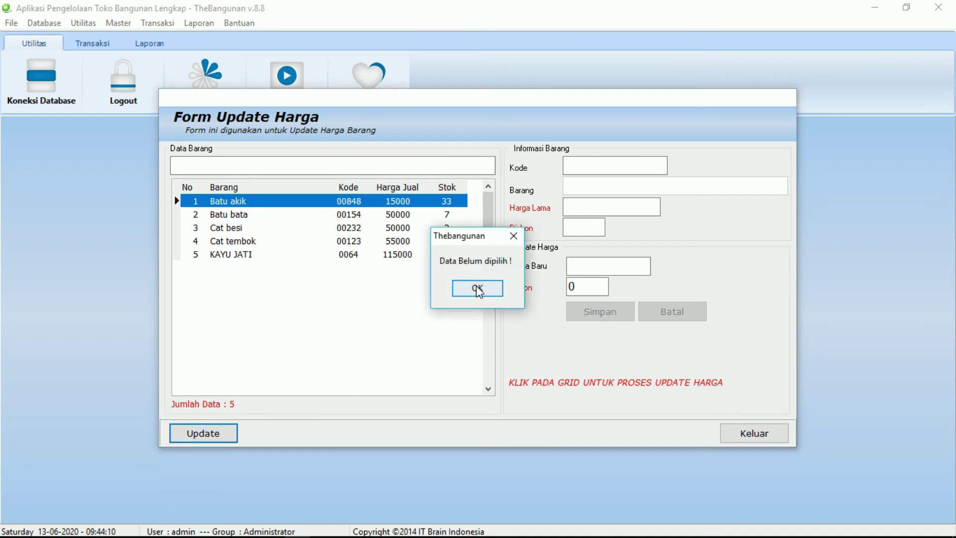
click(477, 289)
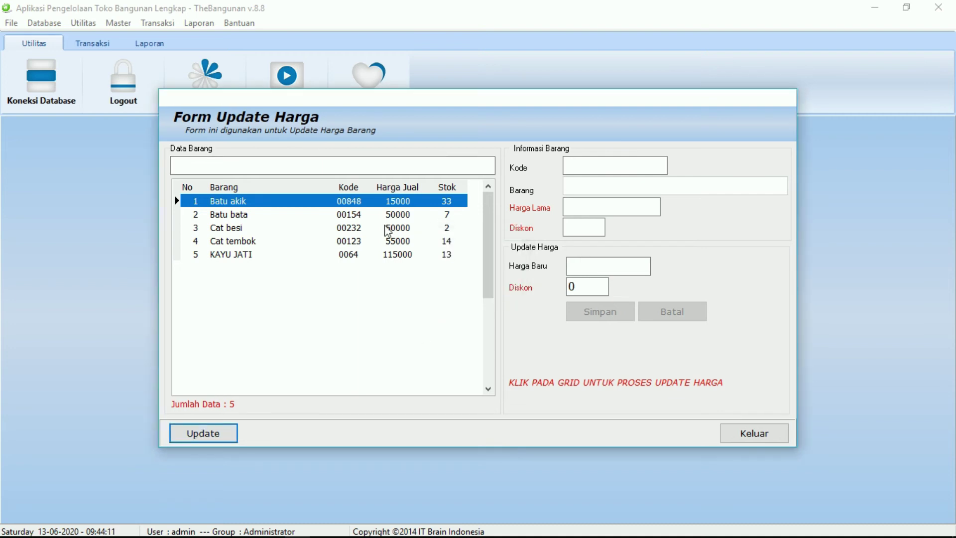
click(349, 205)
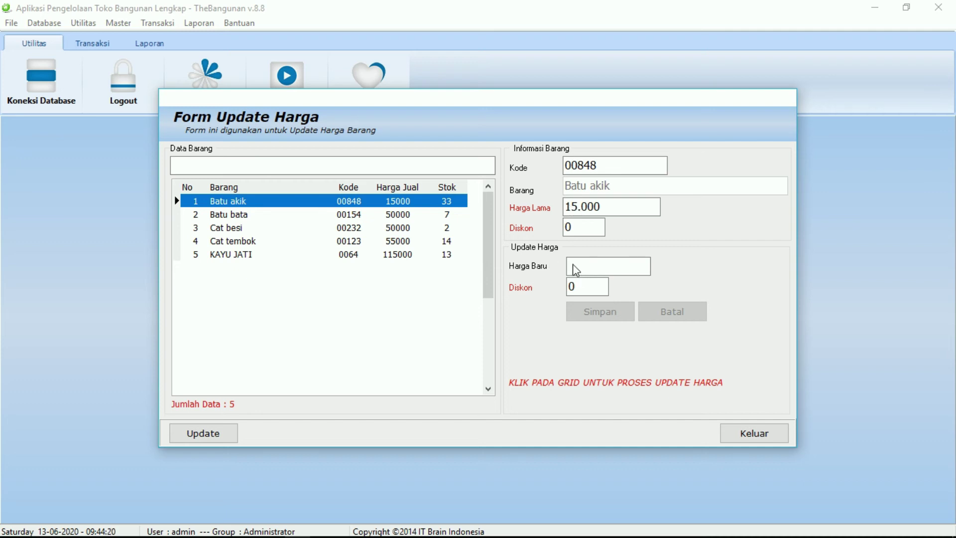
Change Batu akik's selling price from 15000 to 30000, save, and close the form.
click(199, 431)
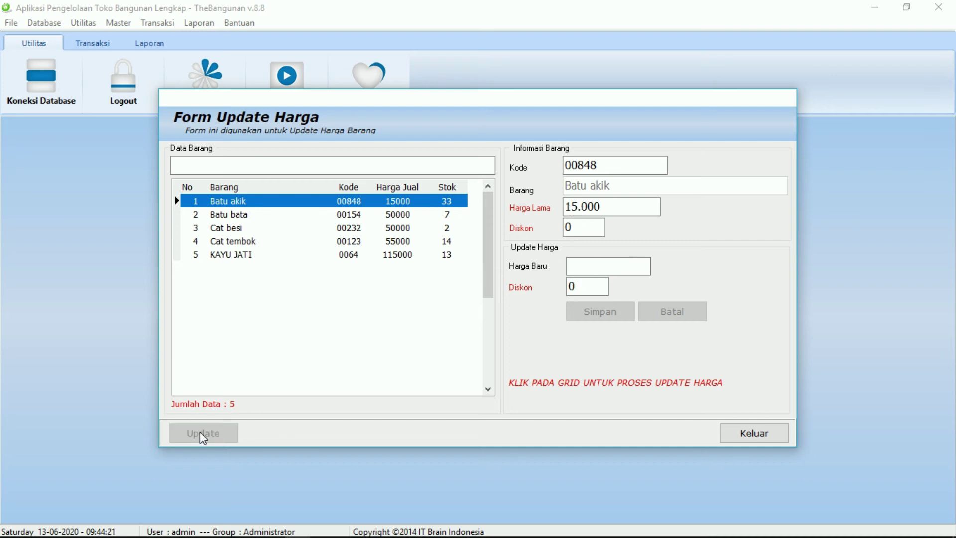
click(581, 268)
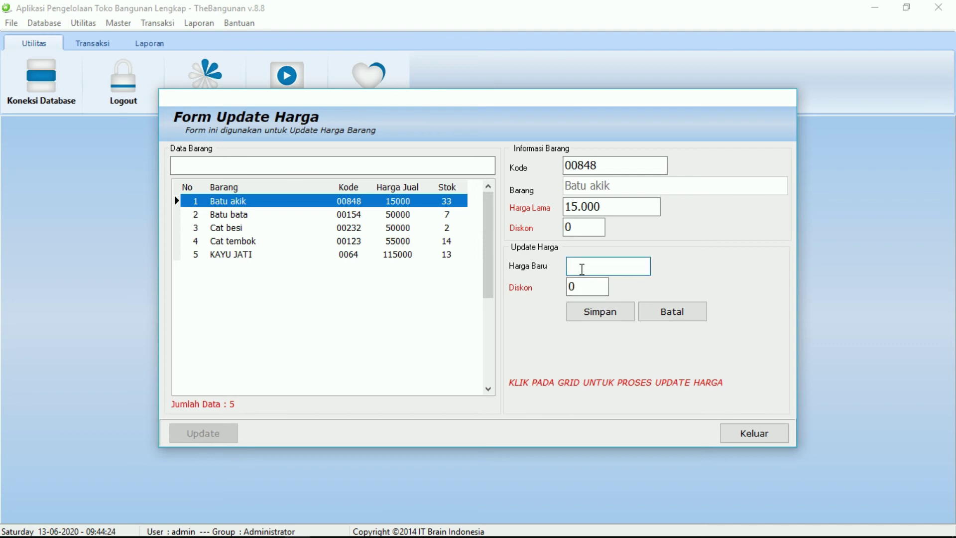
text(300000)
click(593, 314)
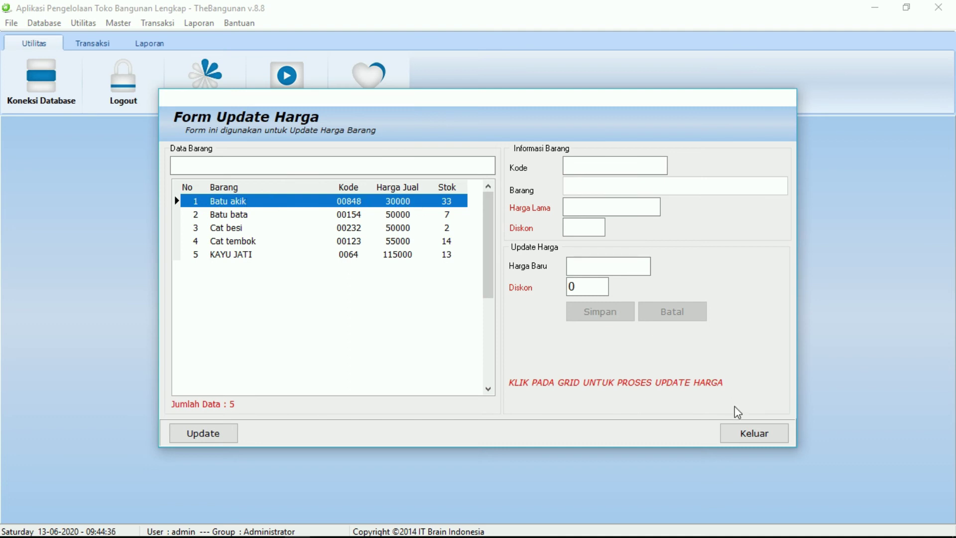
click(741, 434)
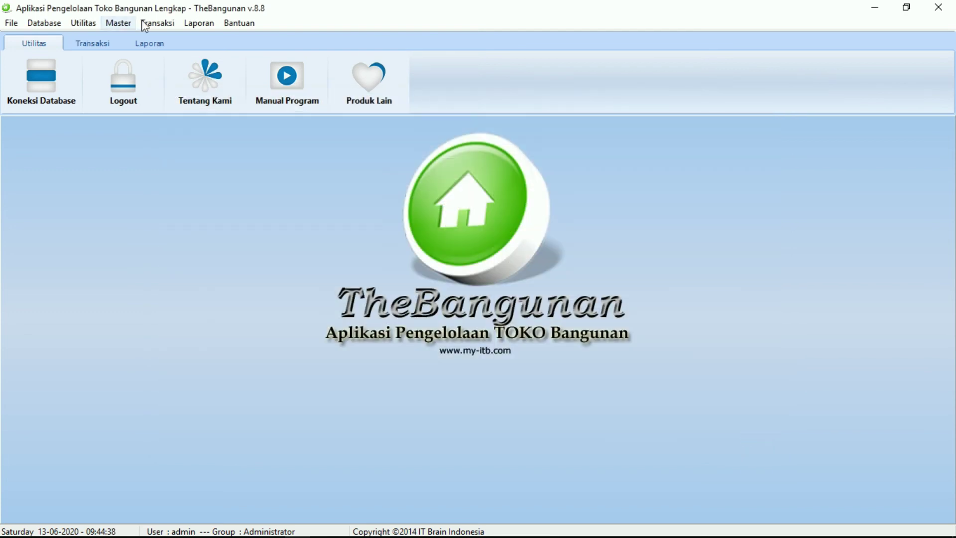
click(163, 23)
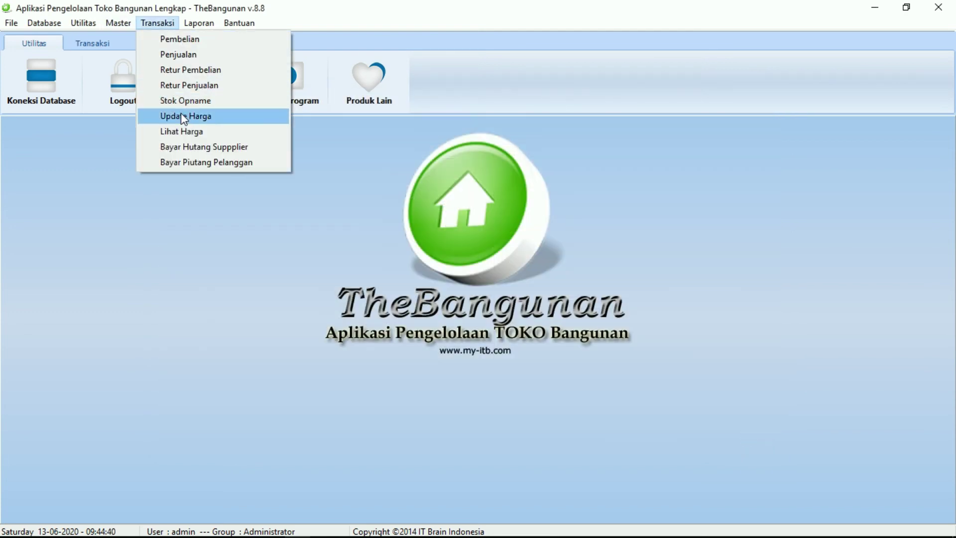
click(165, 131)
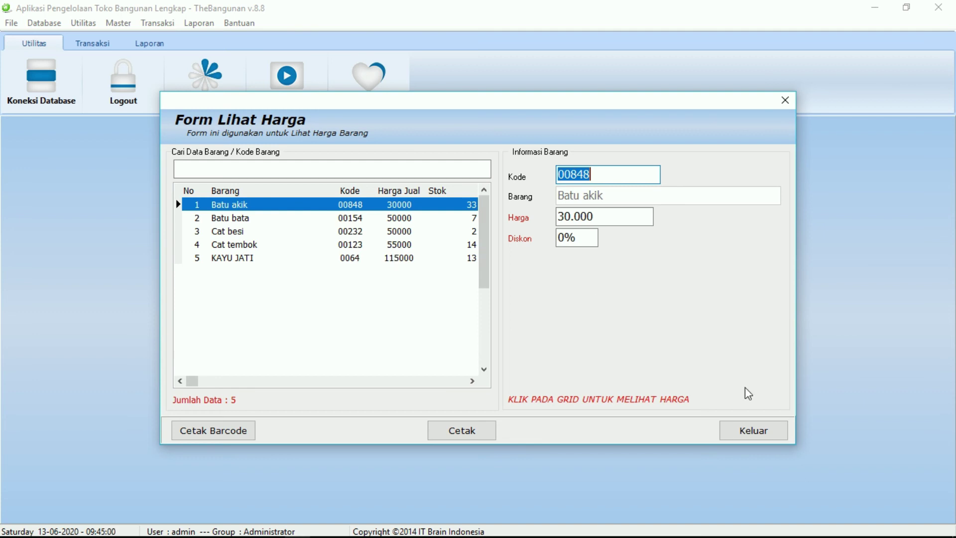
click(759, 430)
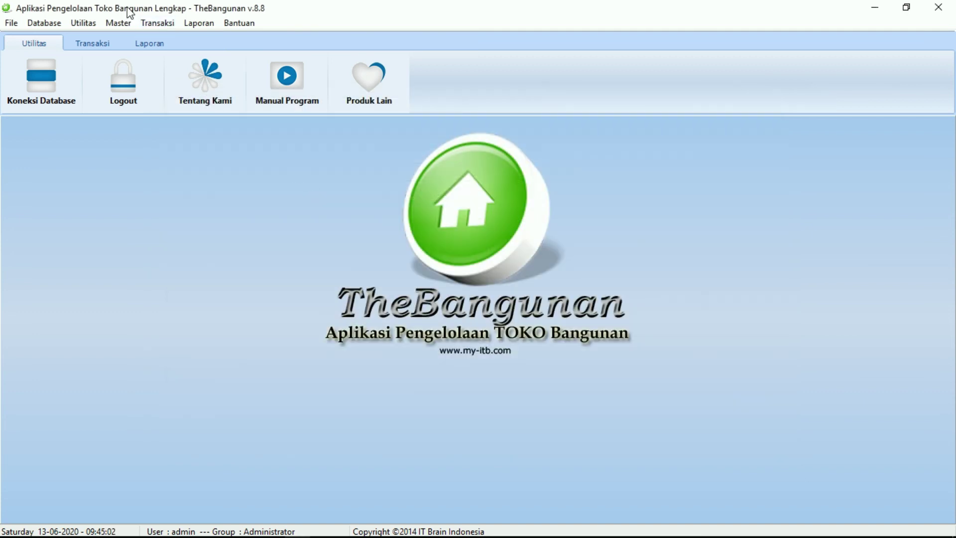
click(146, 26)
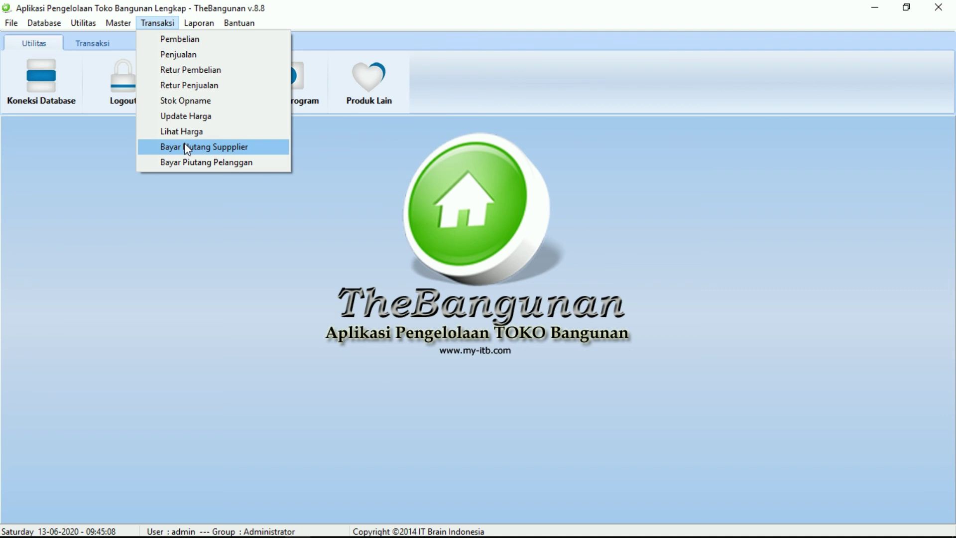
Start a new supplier debt payment for MARKOPOLO.
click(187, 148)
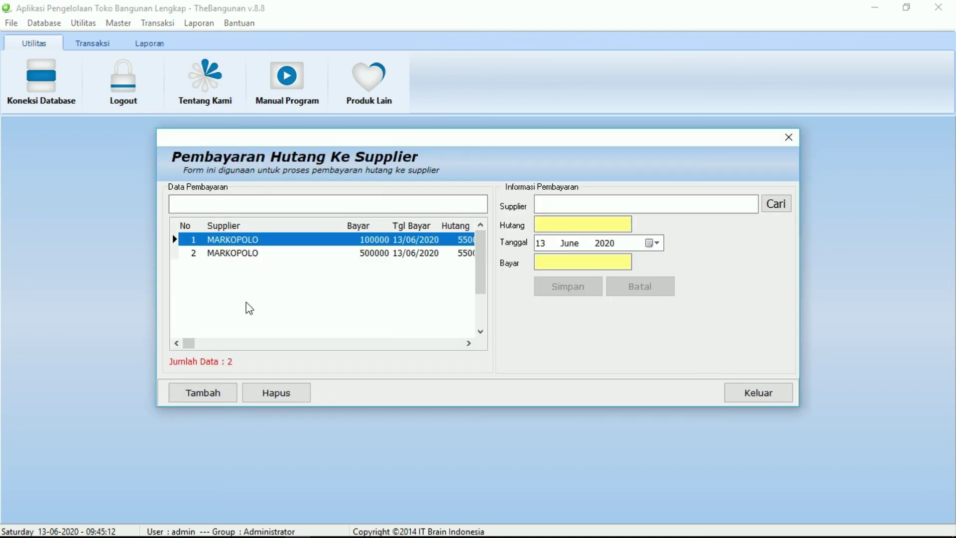
click(197, 390)
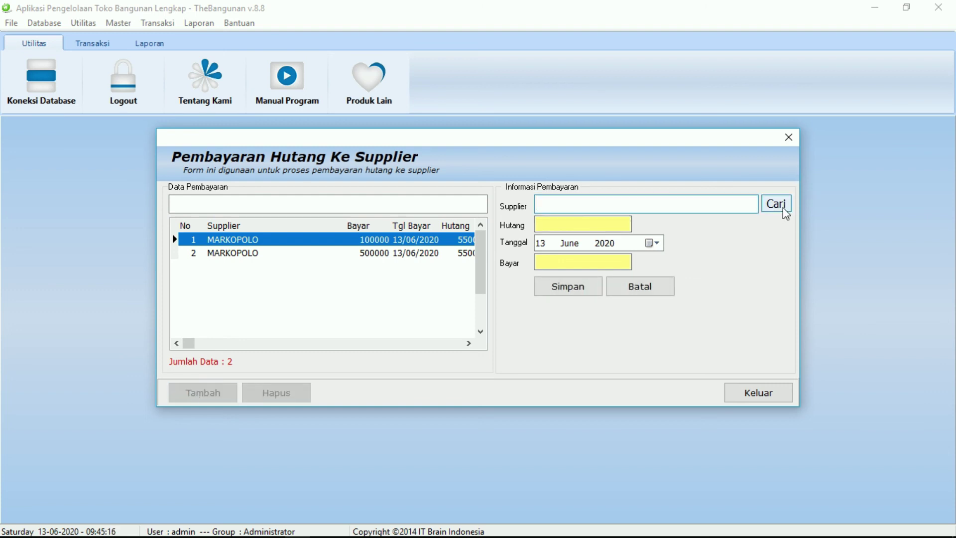
click(776, 205)
double_click(566, 228)
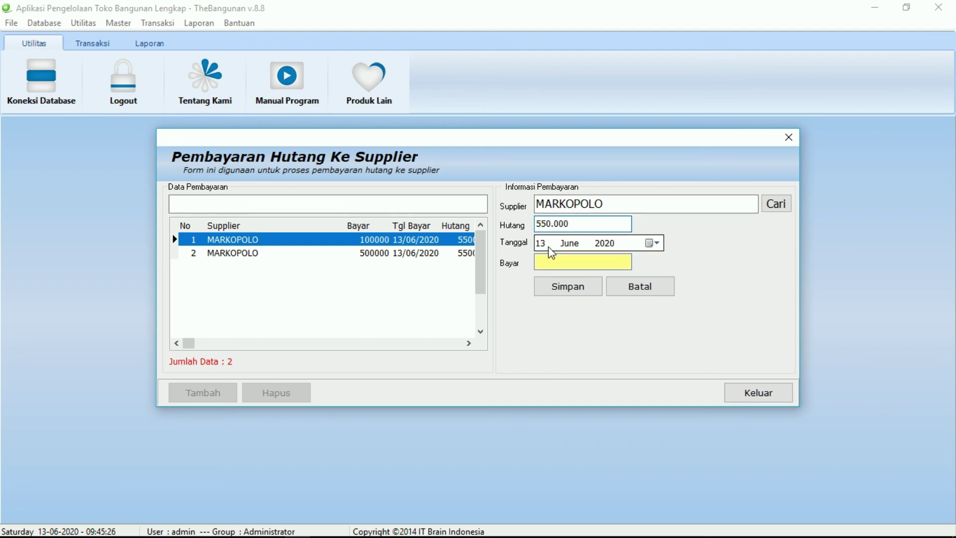
Record a 300.000 payment to MARKOPOLO, confirm the save, and close the form.
click(558, 260)
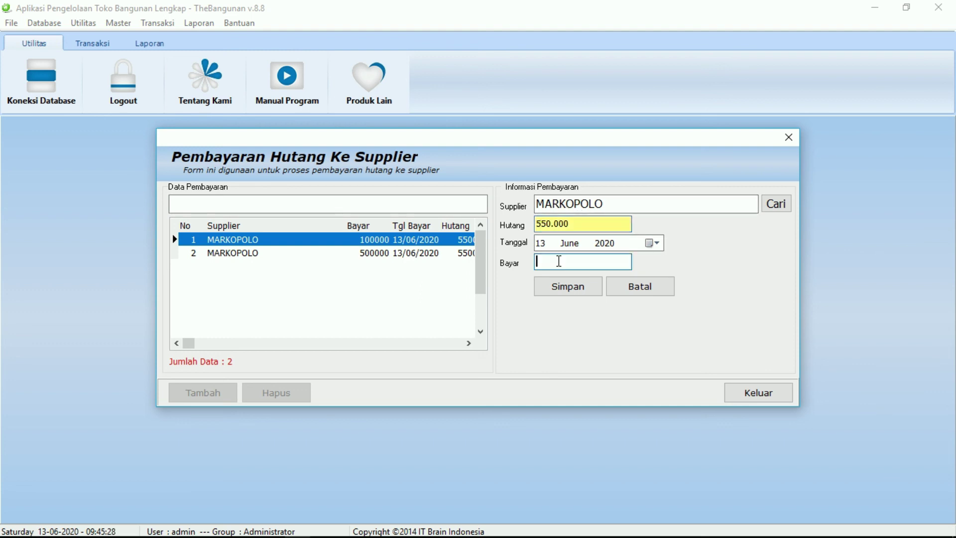
text(300.000)
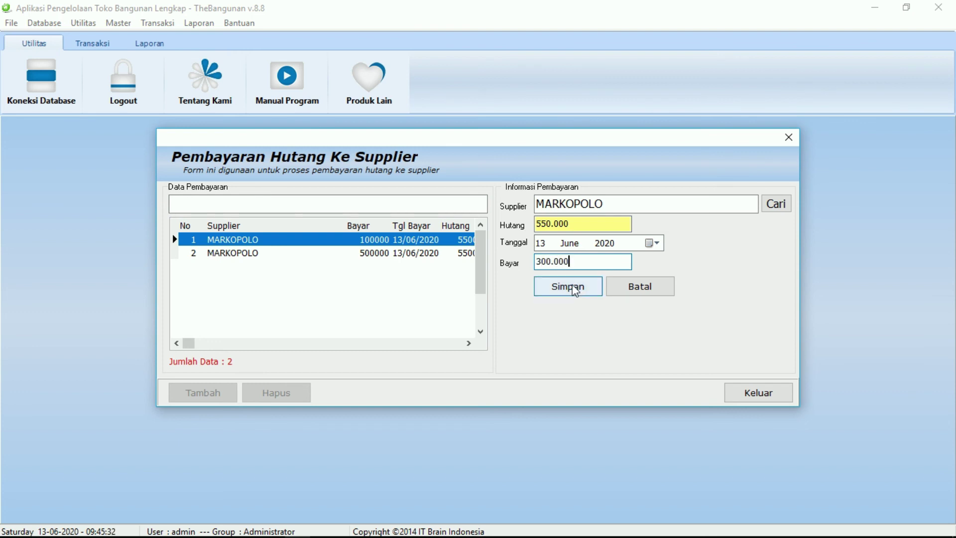
click(574, 289)
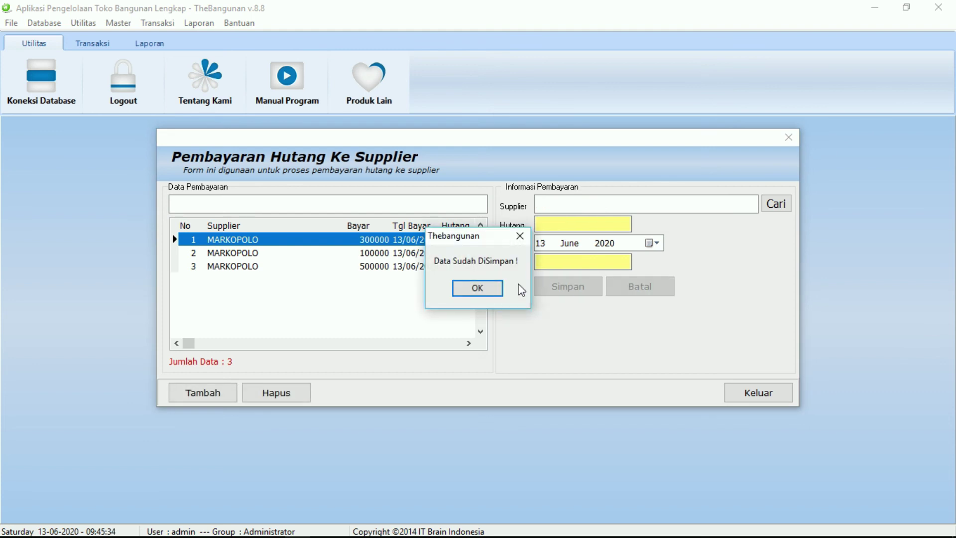
click(480, 286)
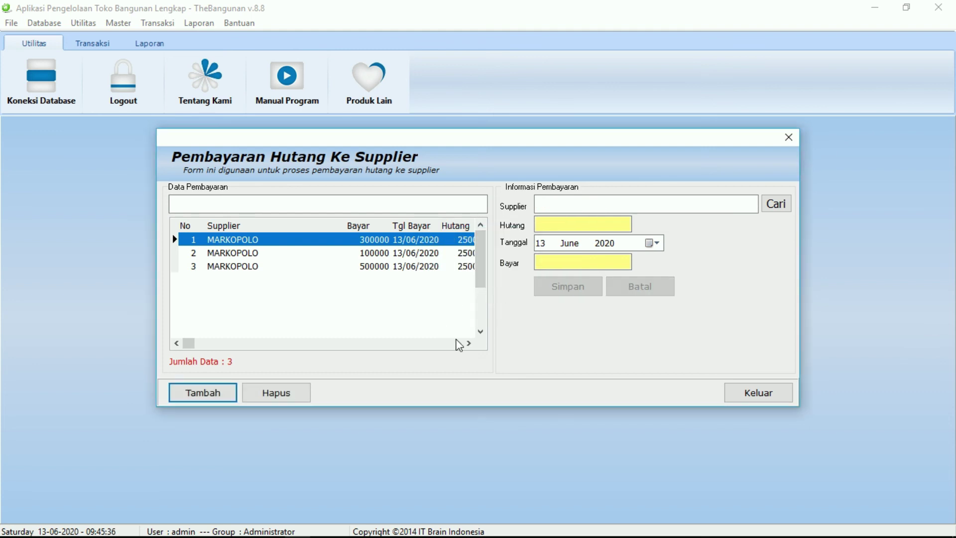
click(468, 343)
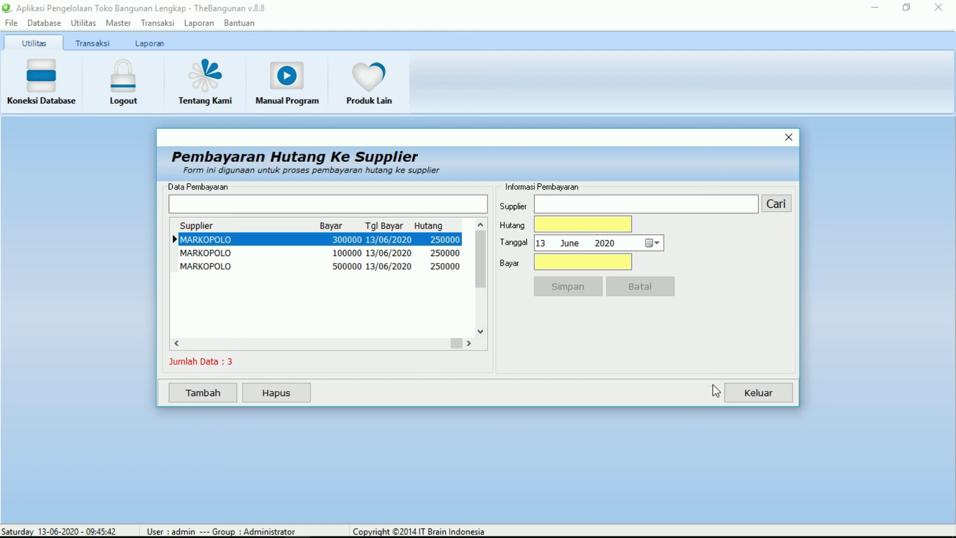
click(736, 395)
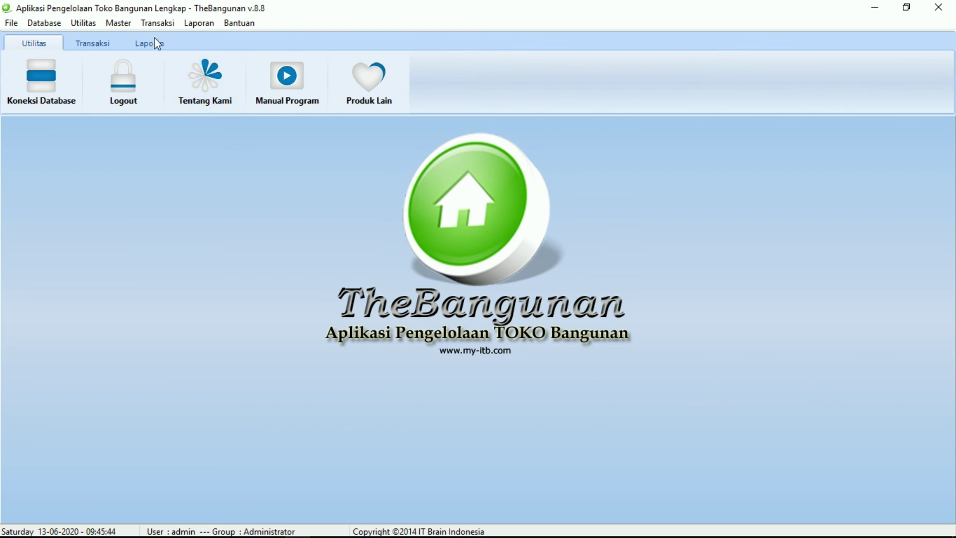
Start a new customer receivable payment for the customer owing 20000.
click(148, 26)
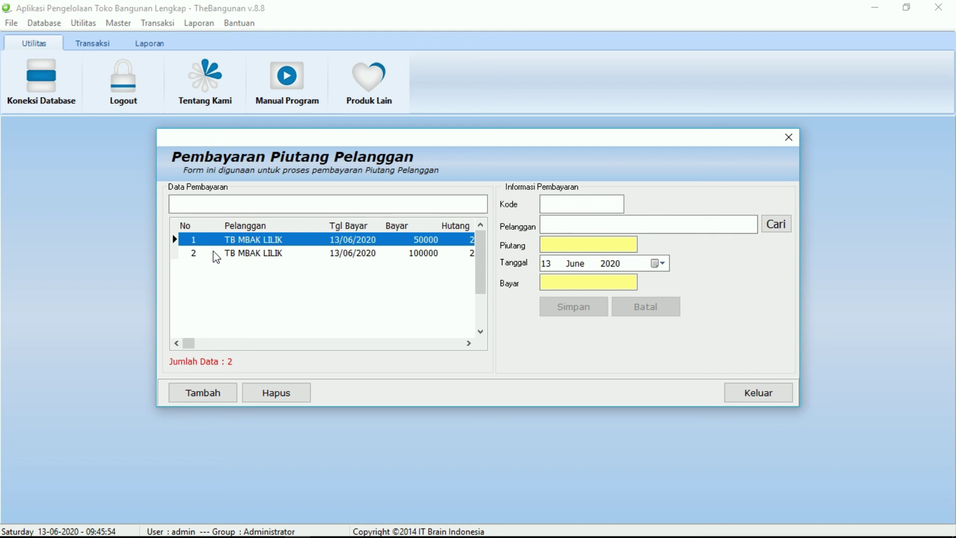
click(207, 391)
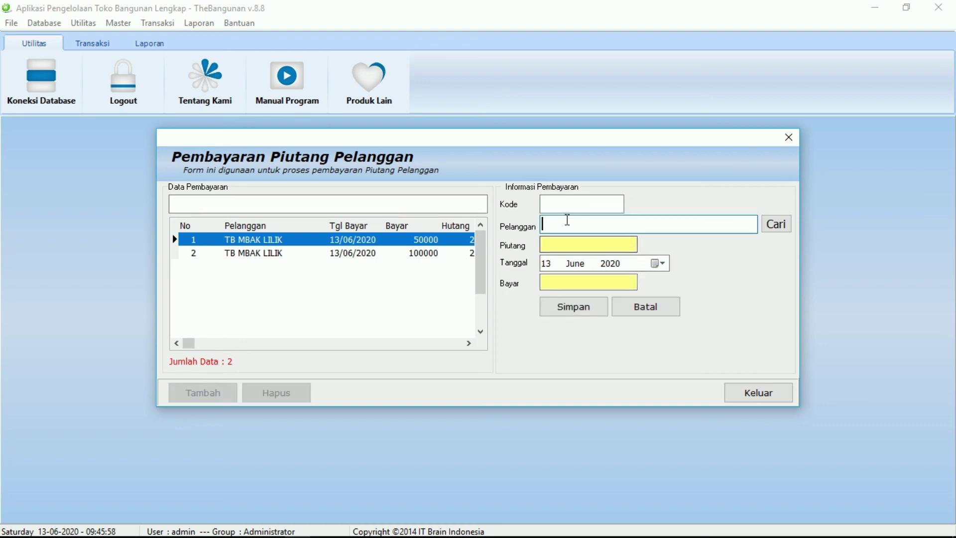
click(786, 225)
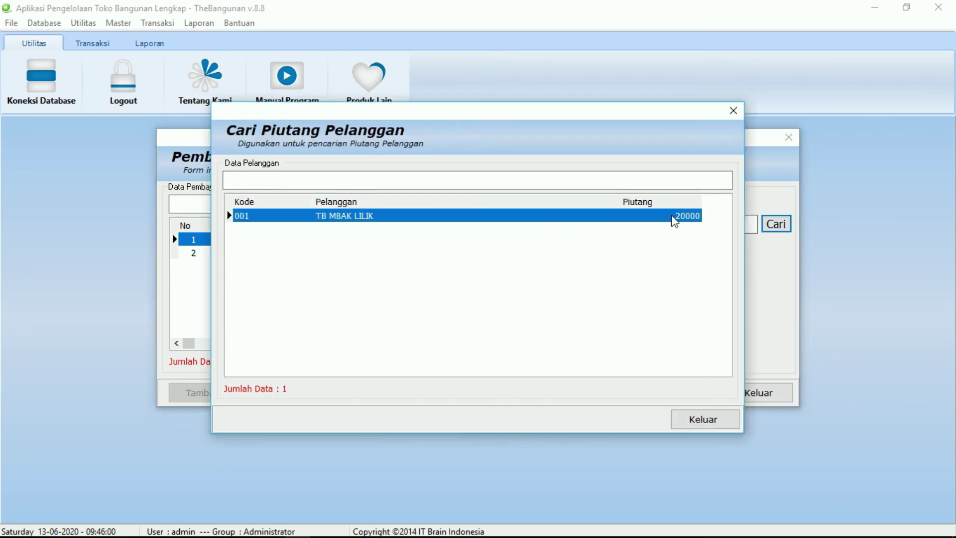
double_click(528, 215)
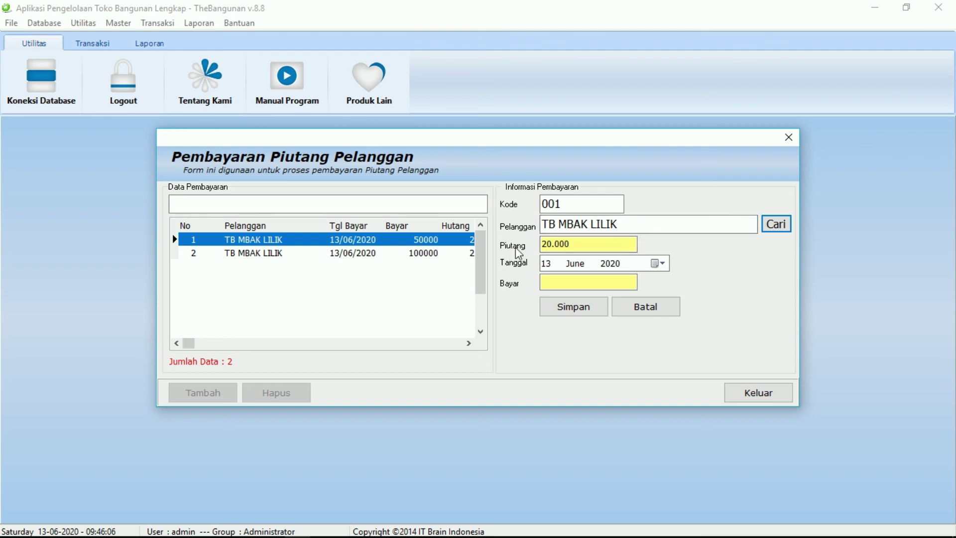
Record a 20.000 payment from the customer, confirm the save, and close the form.
click(551, 283)
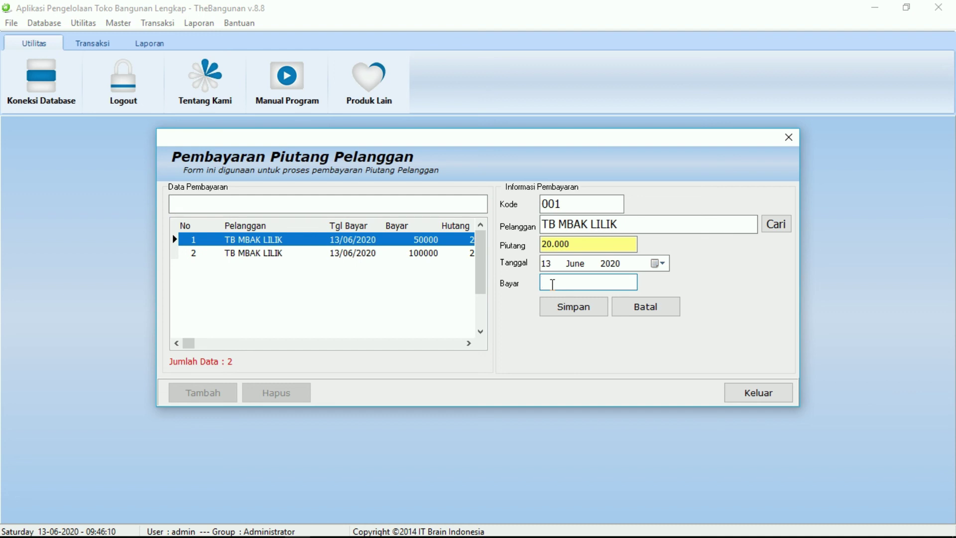
text(20.000)
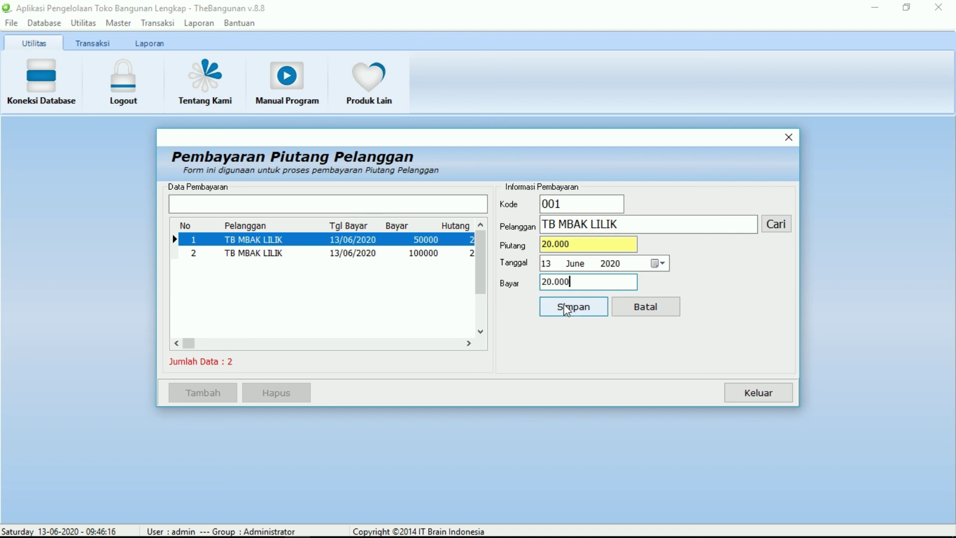
click(565, 307)
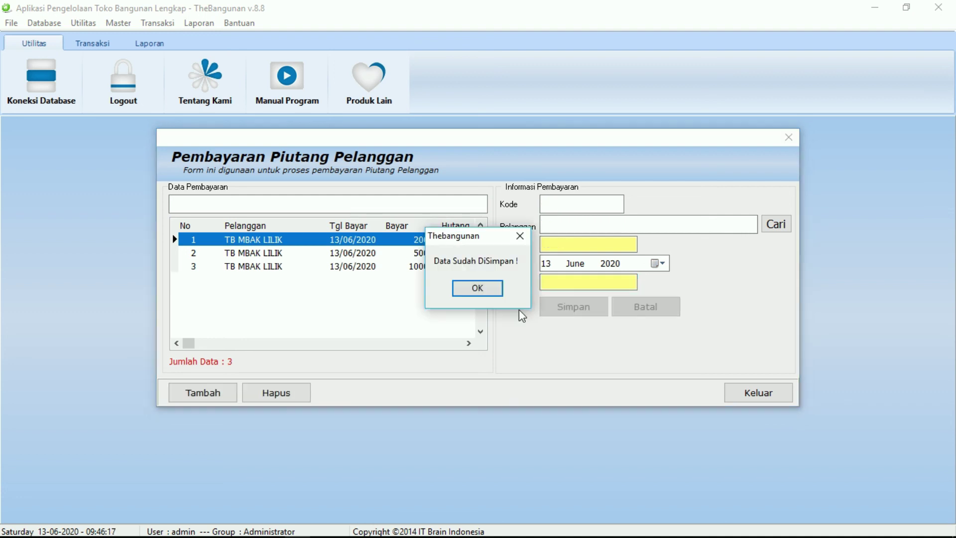
click(473, 288)
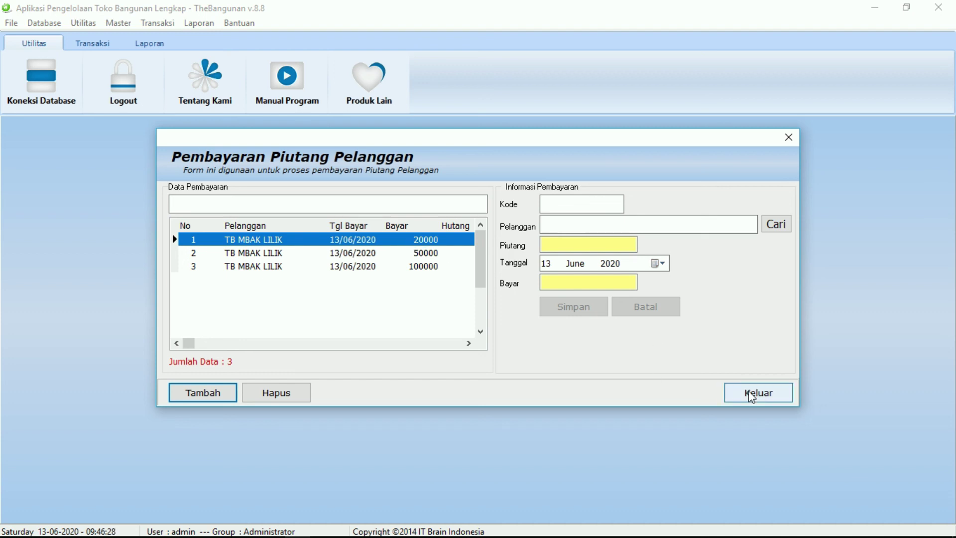
click(746, 398)
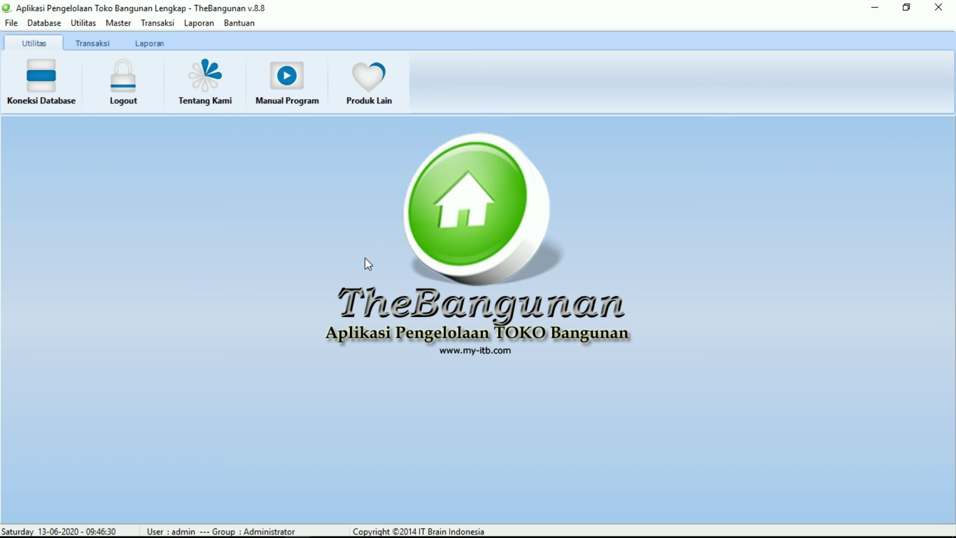